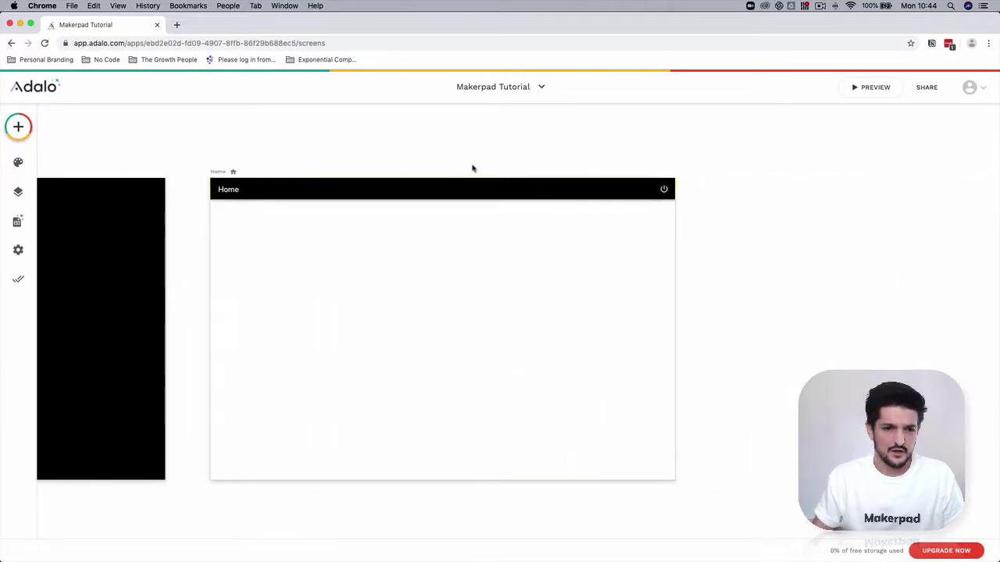
# Step: Select the Home screen's app bar to show its Primary-fill settings panel
pyautogui.click(309, 187)
pyautogui.click(716, 204)
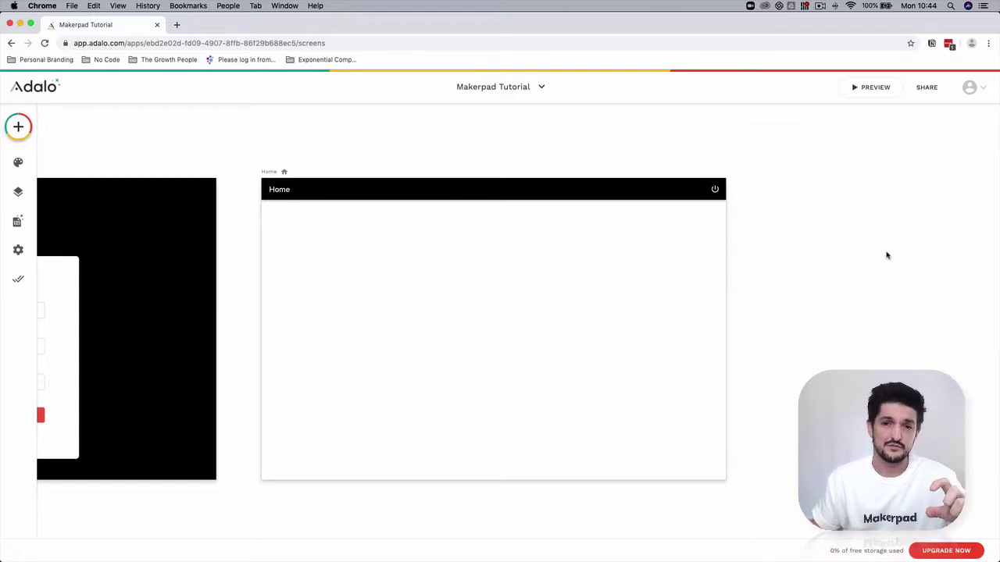
pyautogui.scroll(-1, 890, 290)
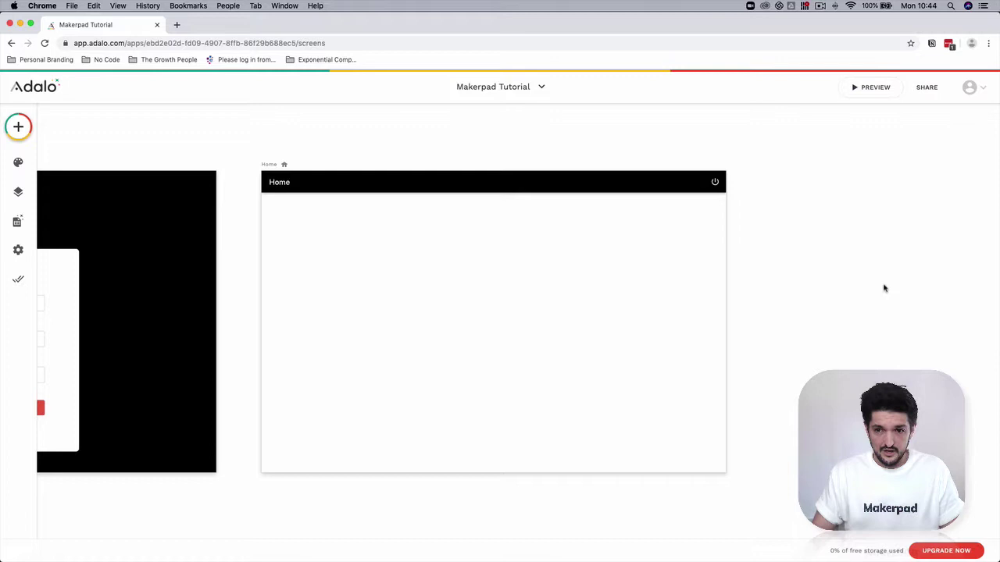
pyautogui.click(497, 178)
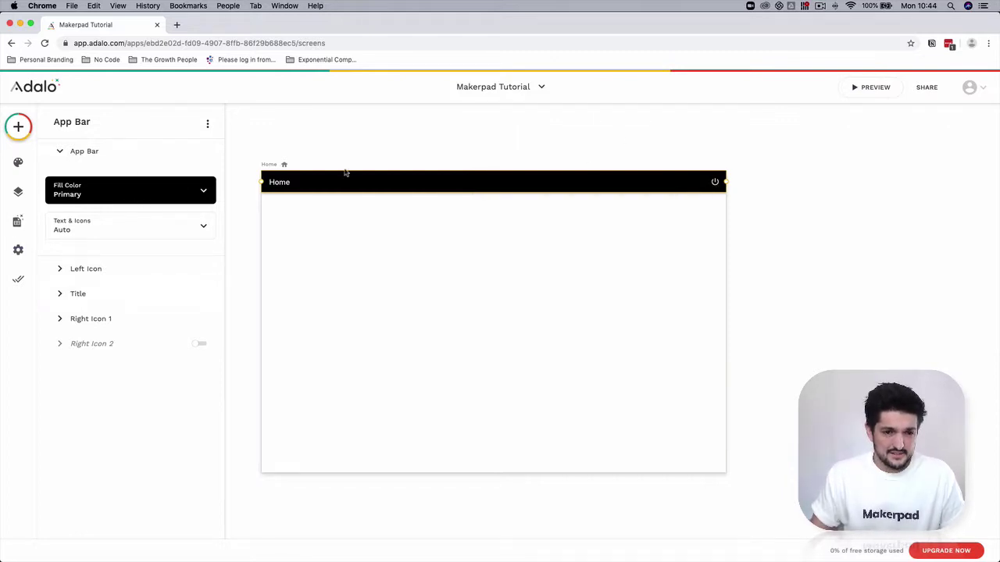
# Step: Turn off the app bar's left and right icons and retitle it 'Makers'
pyautogui.click(104, 270)
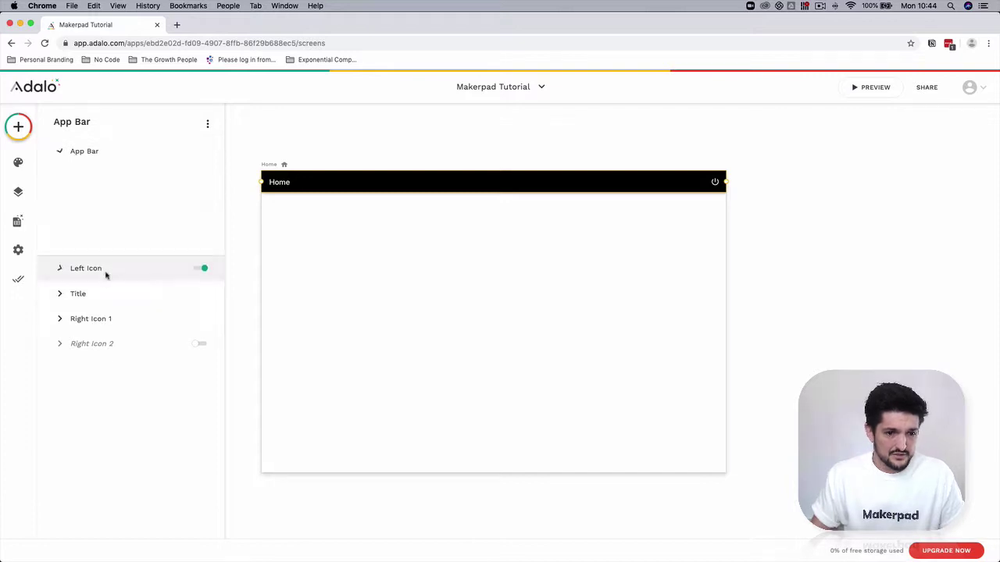
pyautogui.click(202, 175)
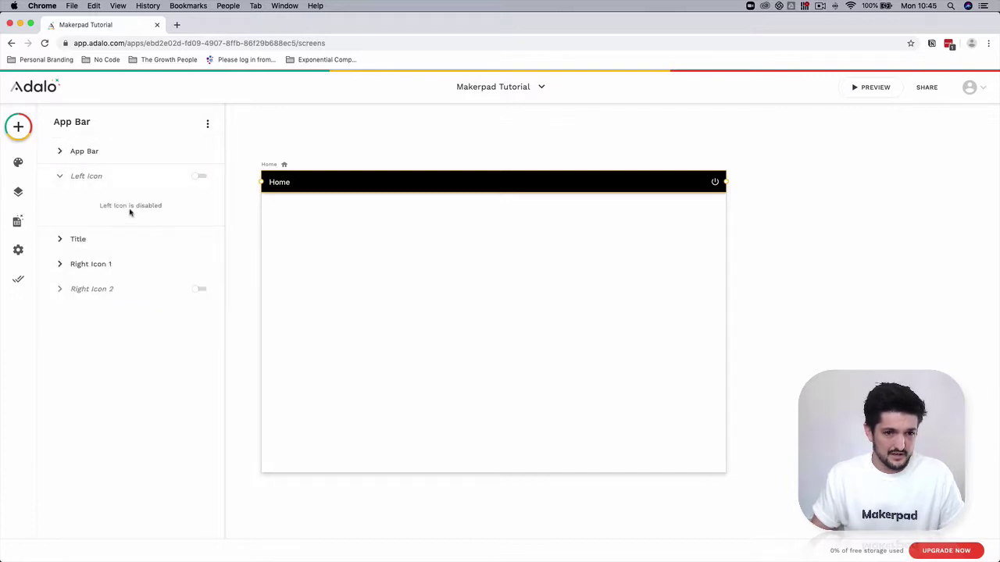
pyautogui.click(91, 239)
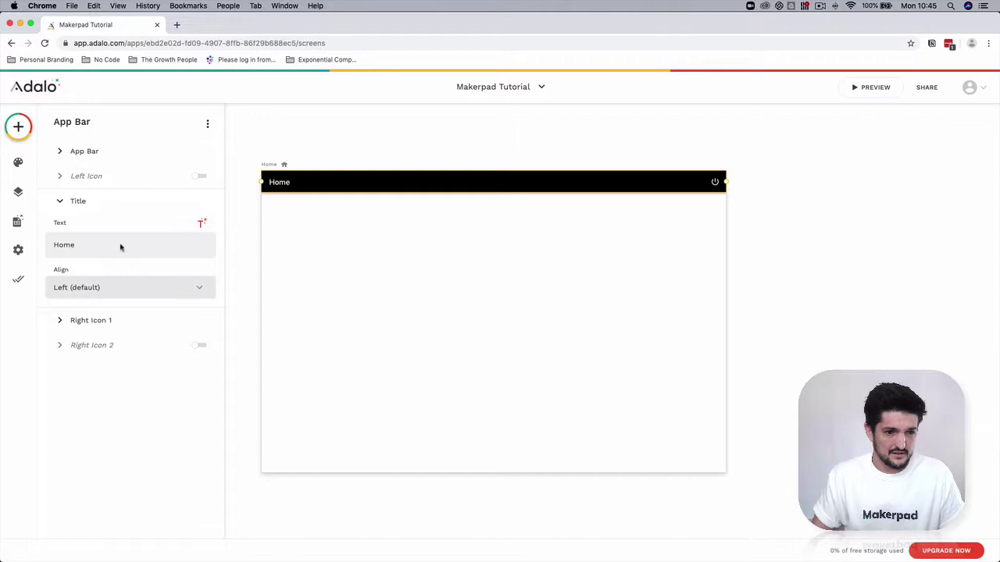
pyautogui.doubleClick(125, 250)
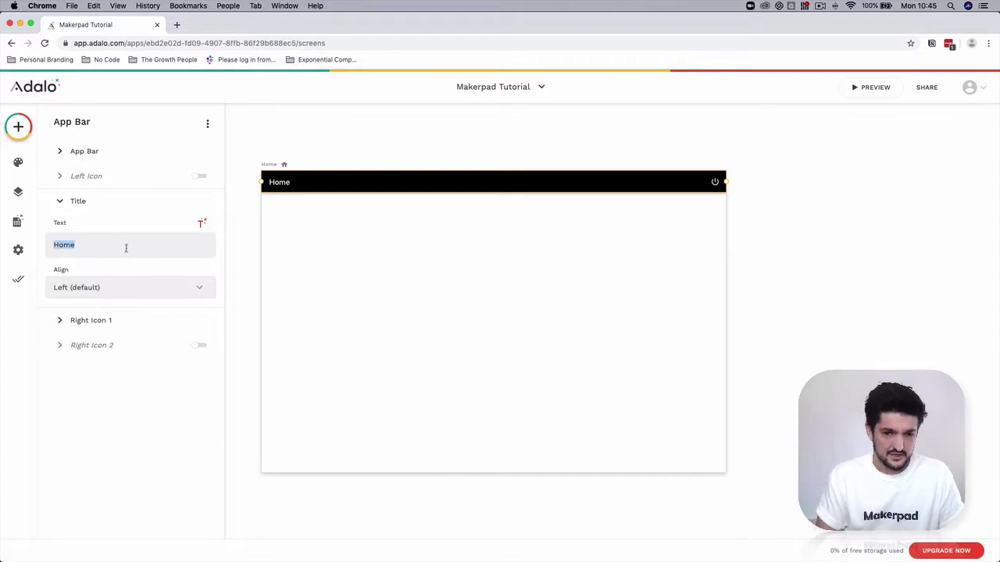
pyautogui.write('Makers')
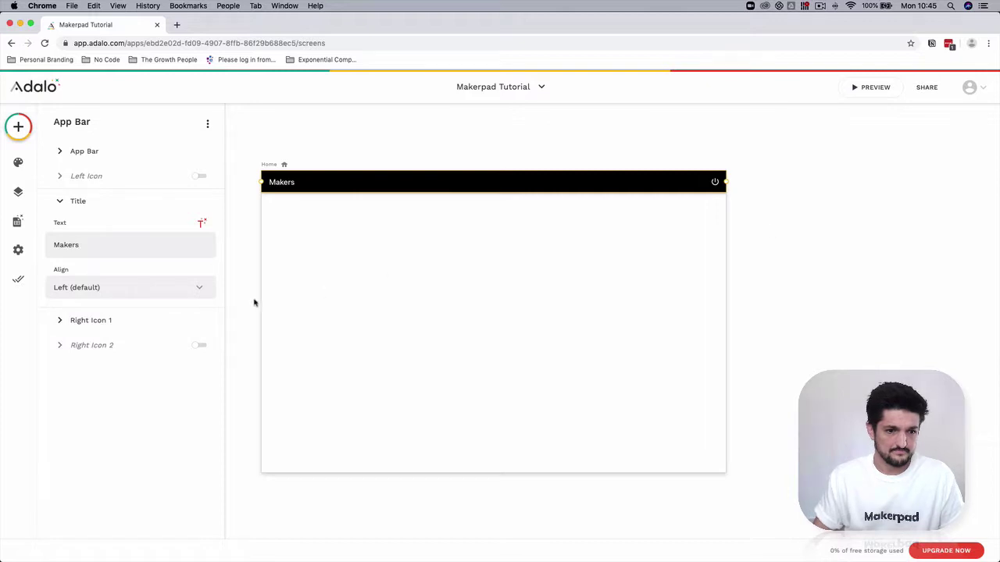
pyautogui.click(133, 322)
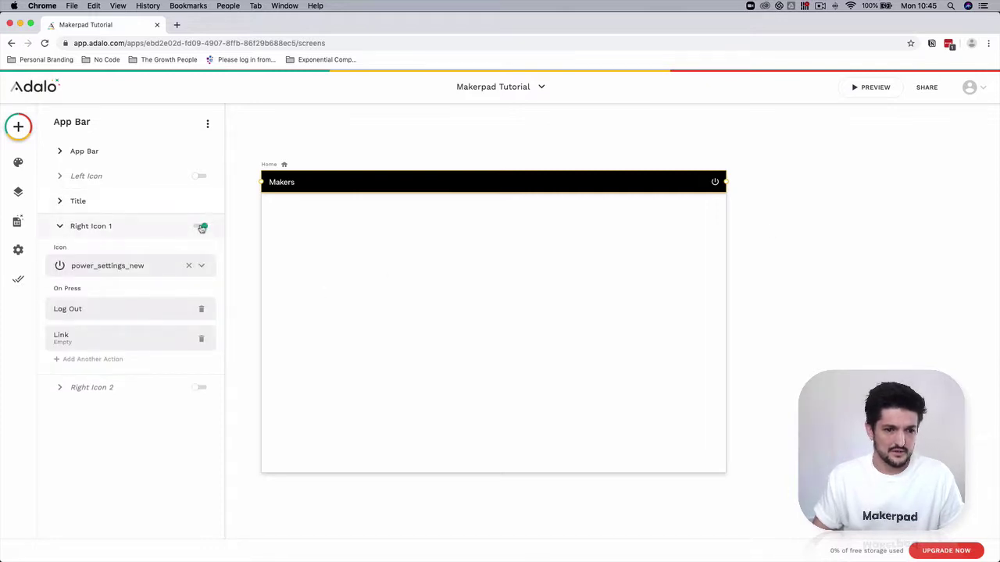
pyautogui.click(201, 226)
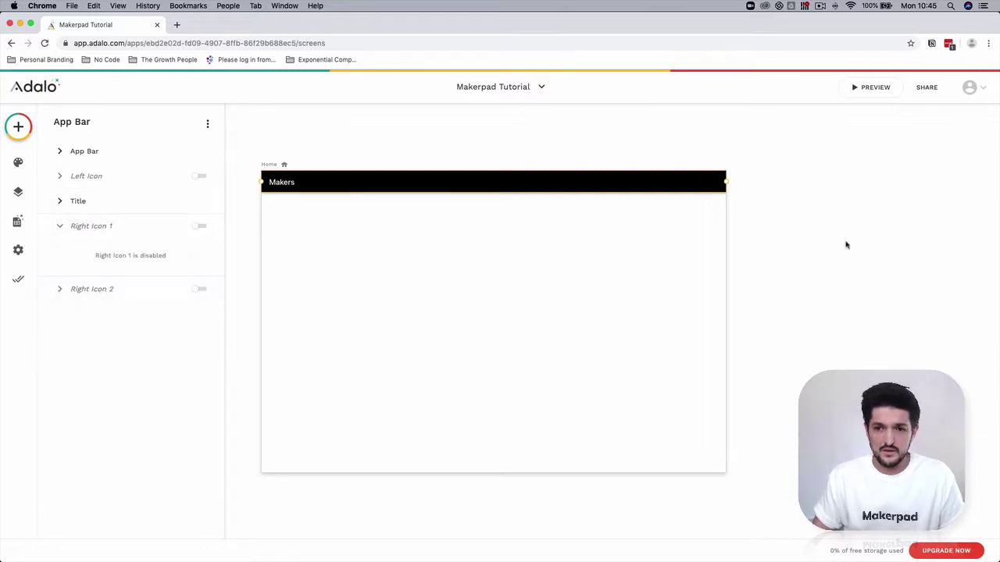
# Step: Change the app bar's fill colour from Primary to Default Background
pyautogui.click(431, 185)
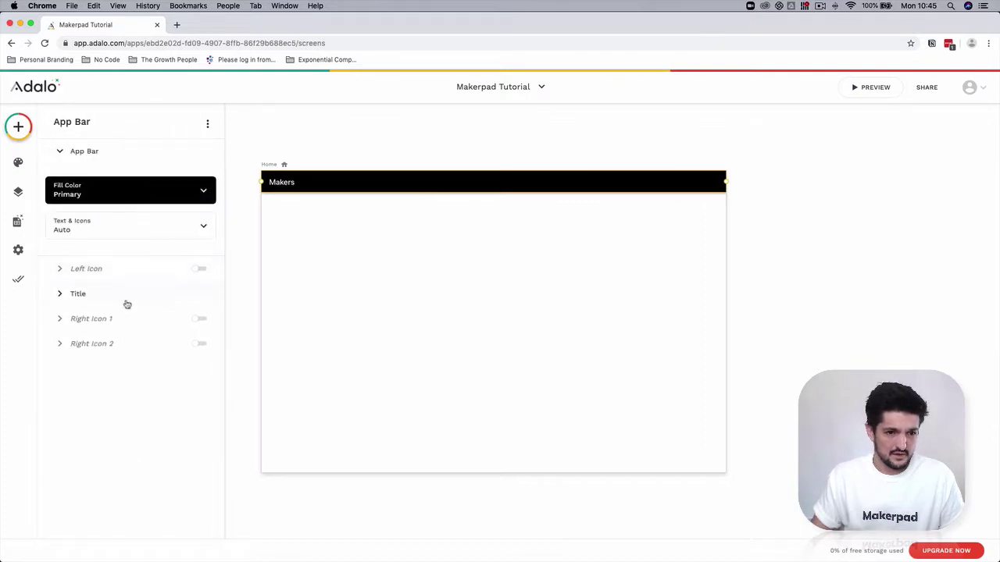
pyautogui.click(66, 151)
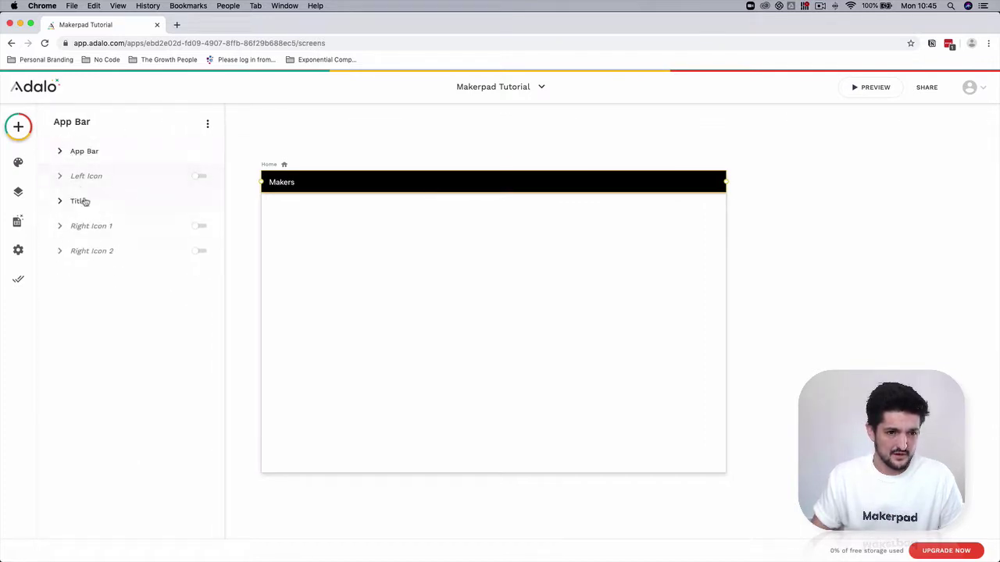
pyautogui.click(86, 202)
pyautogui.click(70, 199)
pyautogui.click(305, 199)
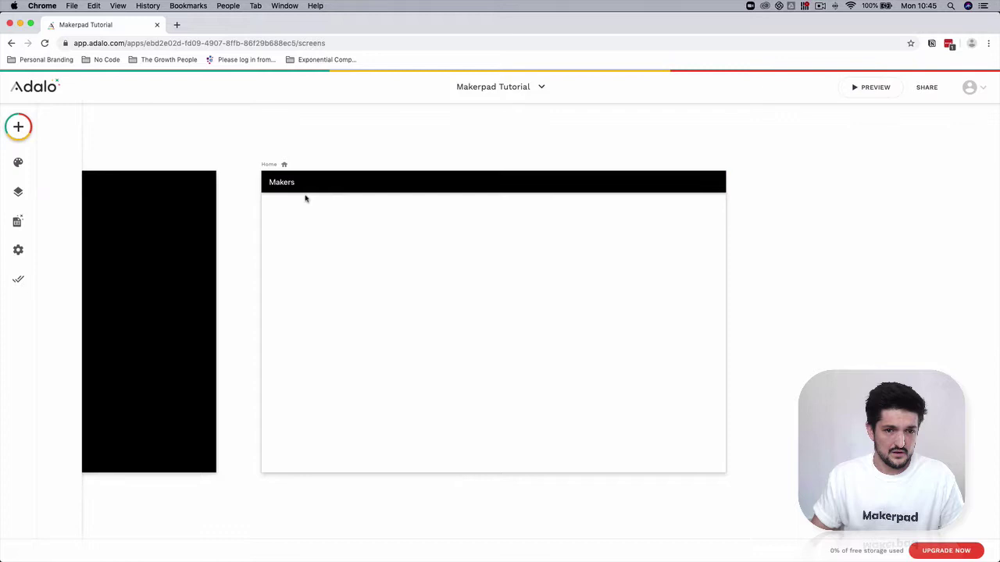
pyautogui.click(318, 184)
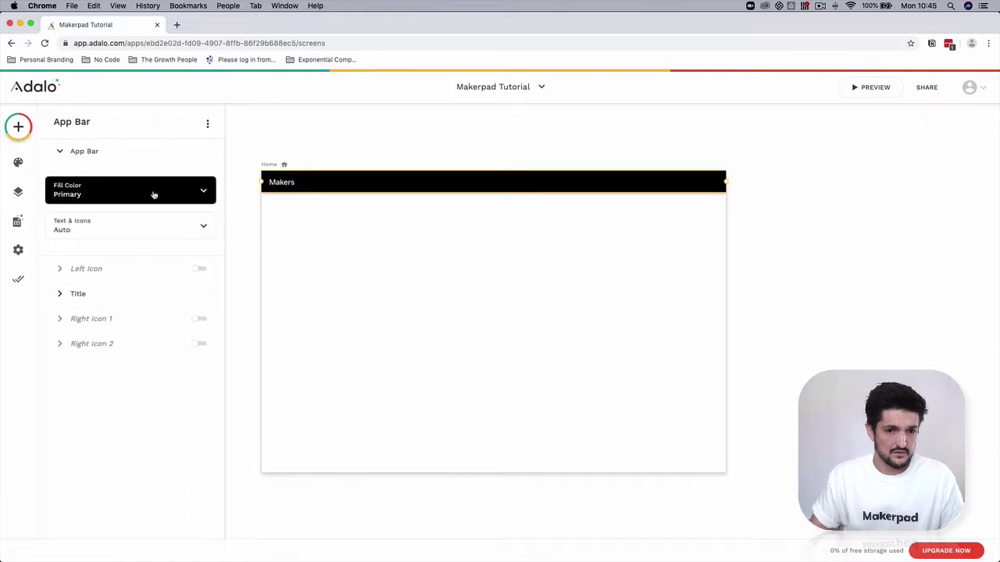
pyautogui.click(154, 195)
pyautogui.click(79, 197)
pyautogui.click(189, 157)
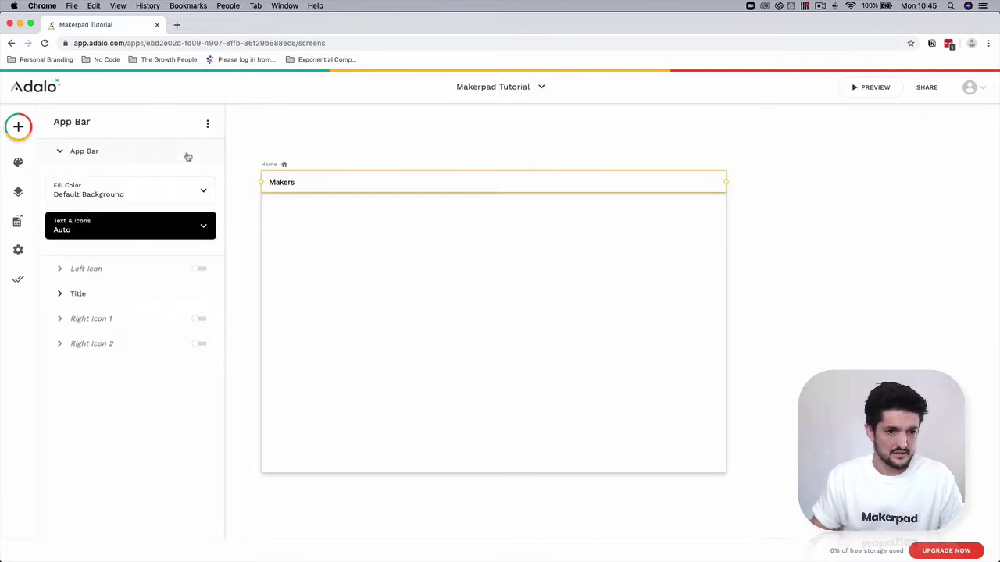
pyautogui.click(128, 228)
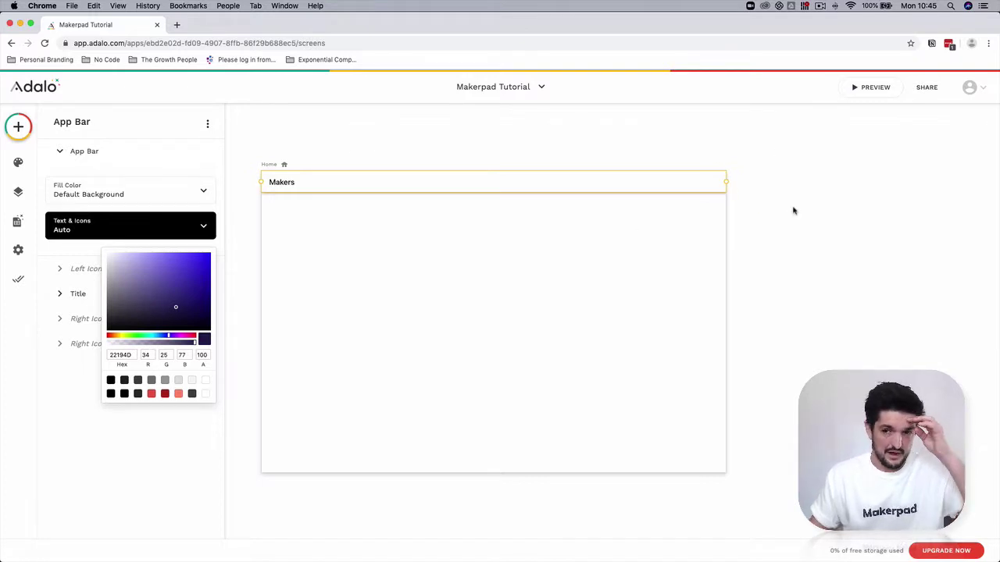
pyautogui.click(575, 227)
pyautogui.click(876, 270)
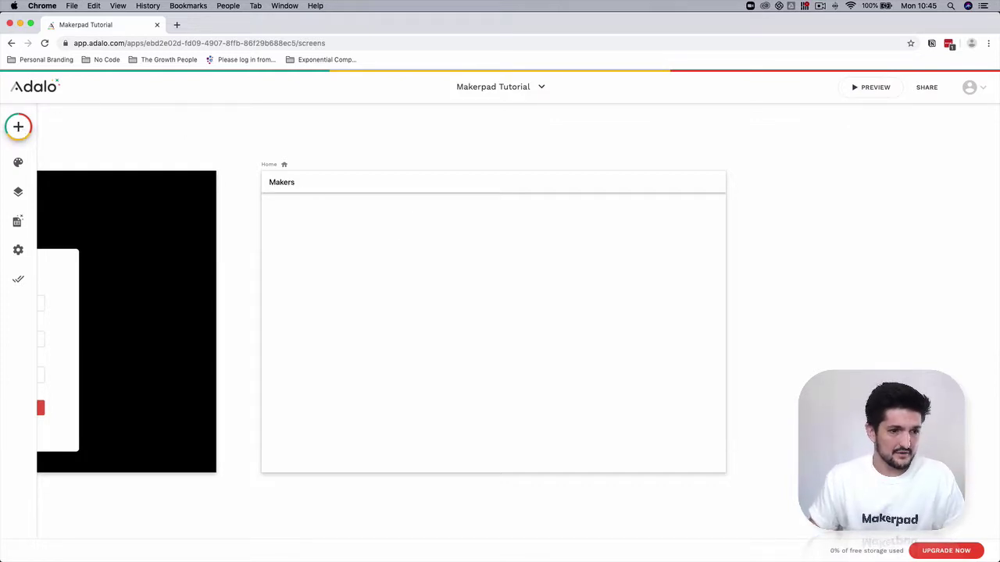
# Step: Add a centre-aligned text element below the app bar at the screen's horizontal centre
pyautogui.click(18, 129)
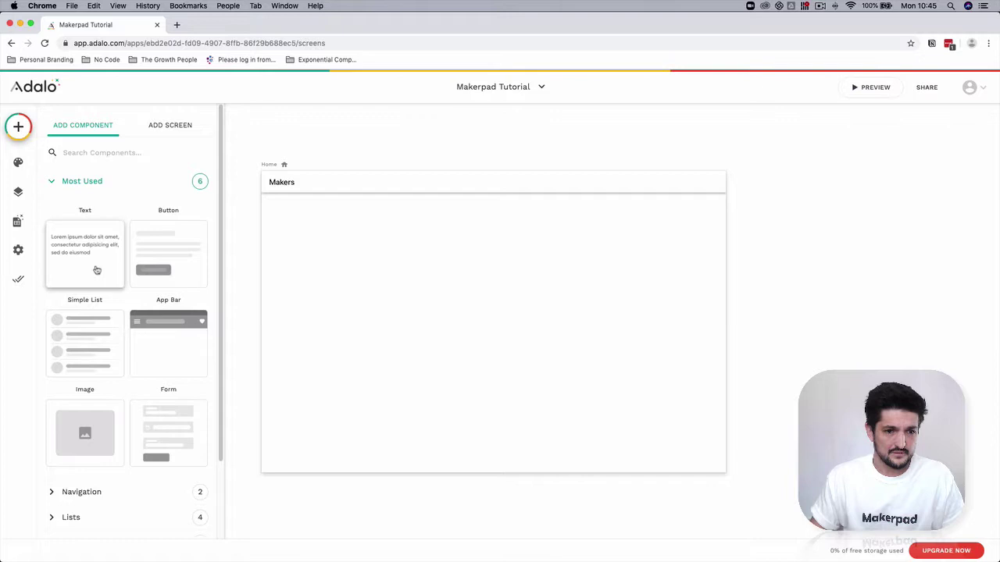
pyautogui.moveTo(97, 270); pyautogui.dragTo(476, 244)
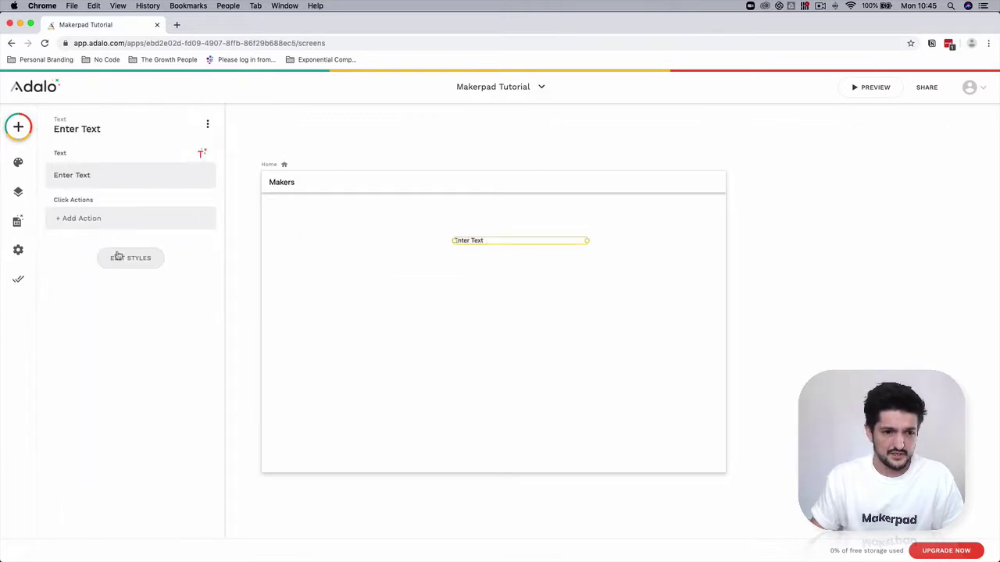
pyautogui.click(118, 257)
pyautogui.click(138, 444)
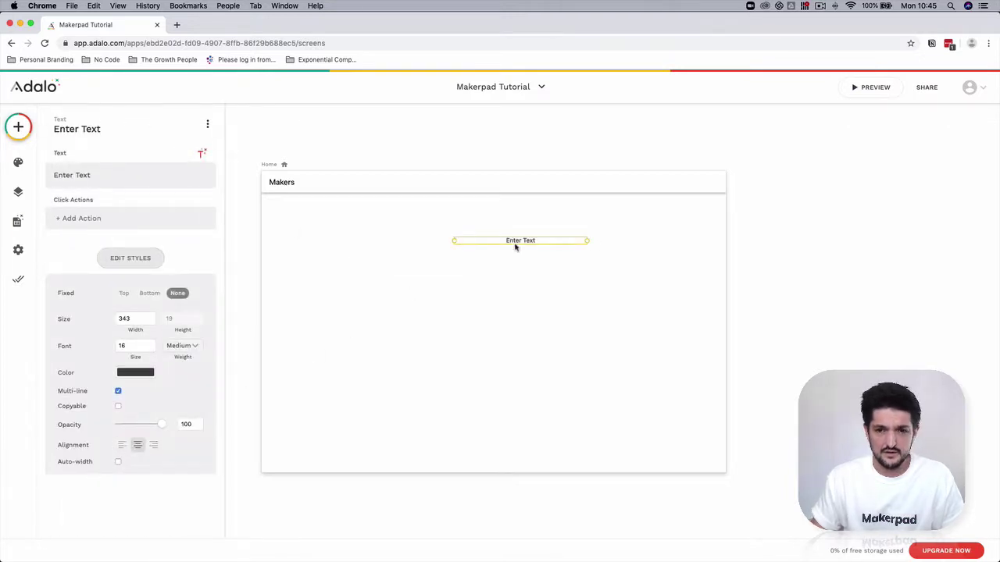
pyautogui.moveTo(515, 247); pyautogui.dragTo(500, 233)
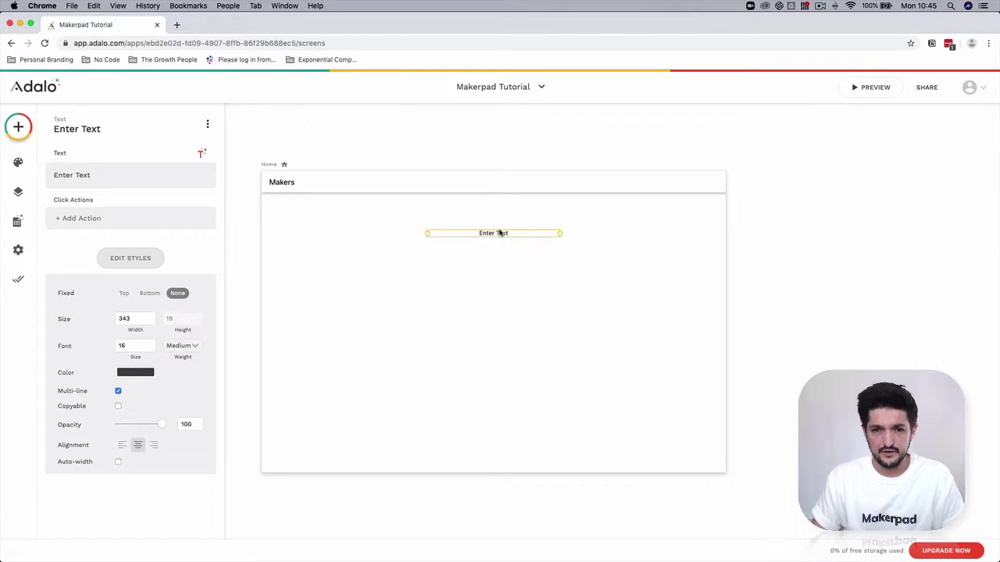
# Step: Change the text to 'Hi, <users full name>.', enlarge its font to 32 and recentre it
pyautogui.press('super+a')
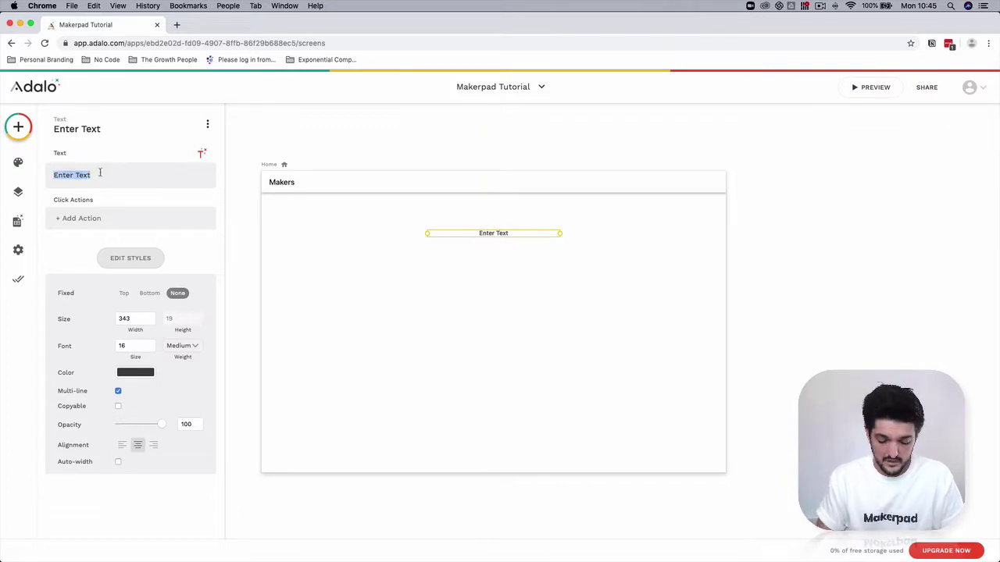
pyautogui.press('BackSpace')
pyautogui.write('Hi, To')
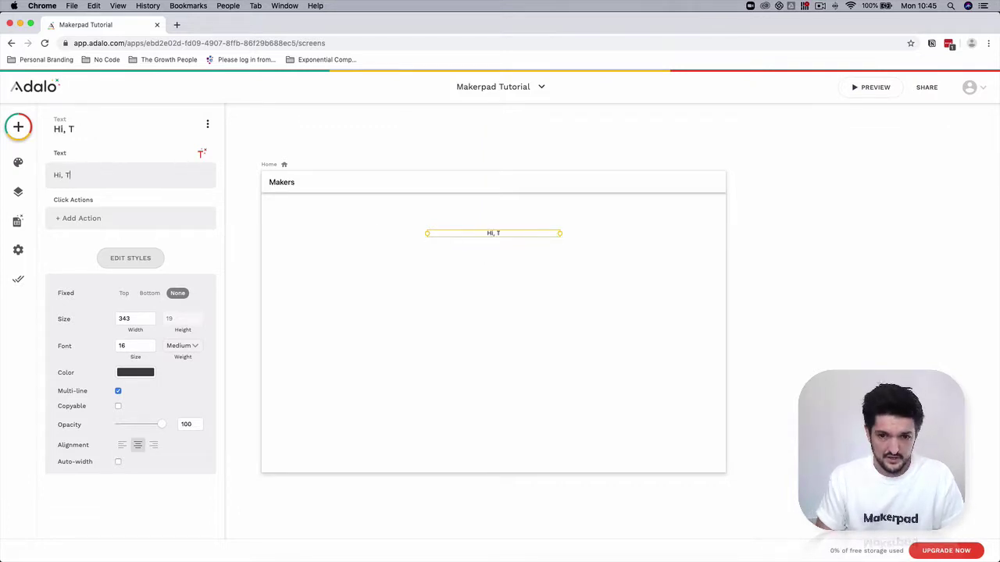
pyautogui.press('BackSpace')
pyautogui.press('BackSpace')
pyautogui.write('<use')
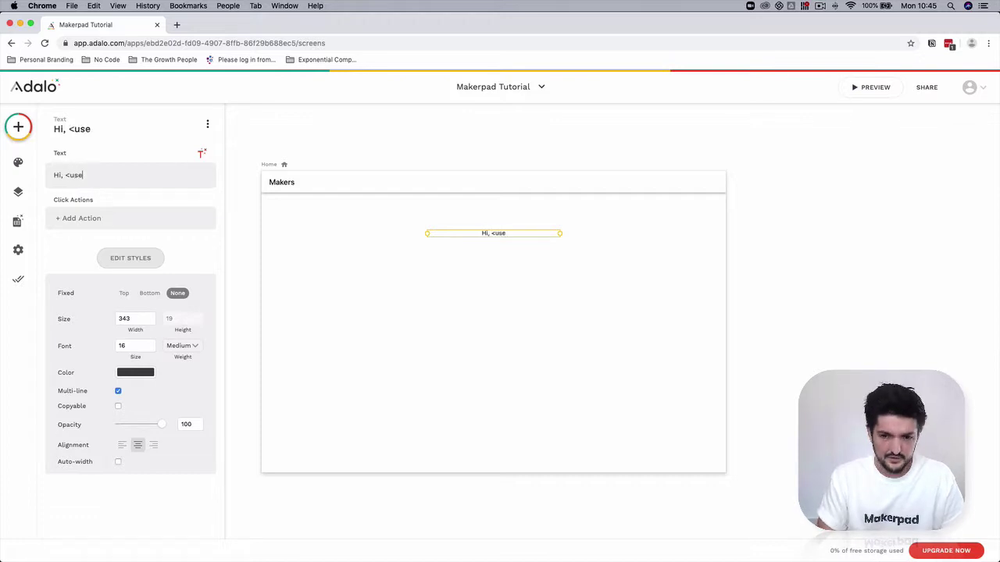
pyautogui.write('rs ')
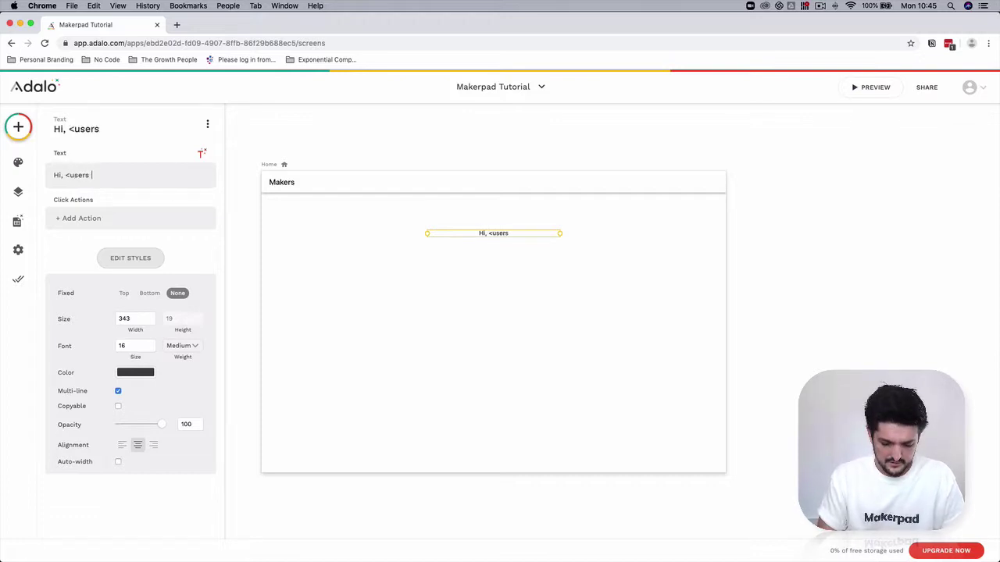
pyautogui.write('full name')
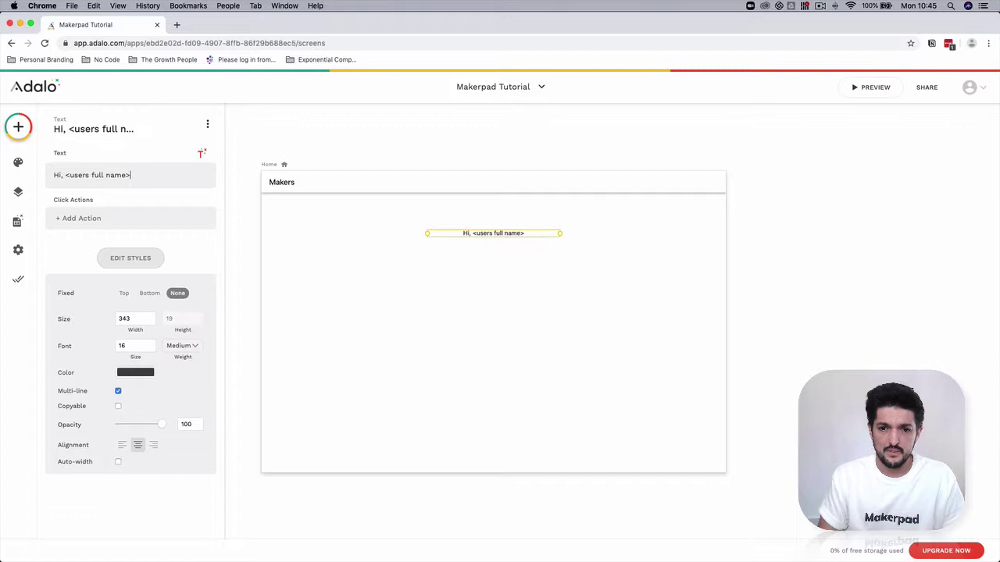
pyautogui.write('>.')
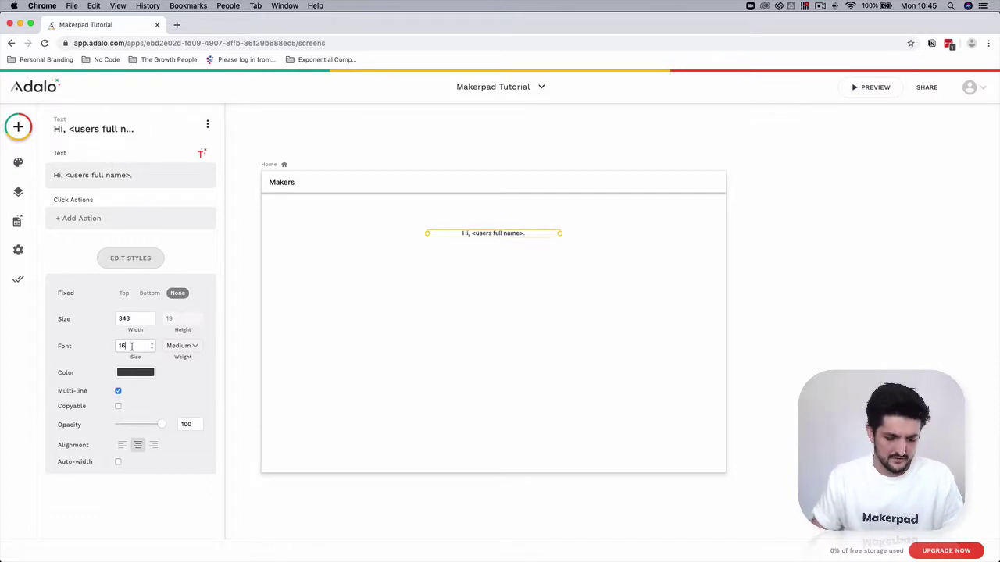
pyautogui.write('32')
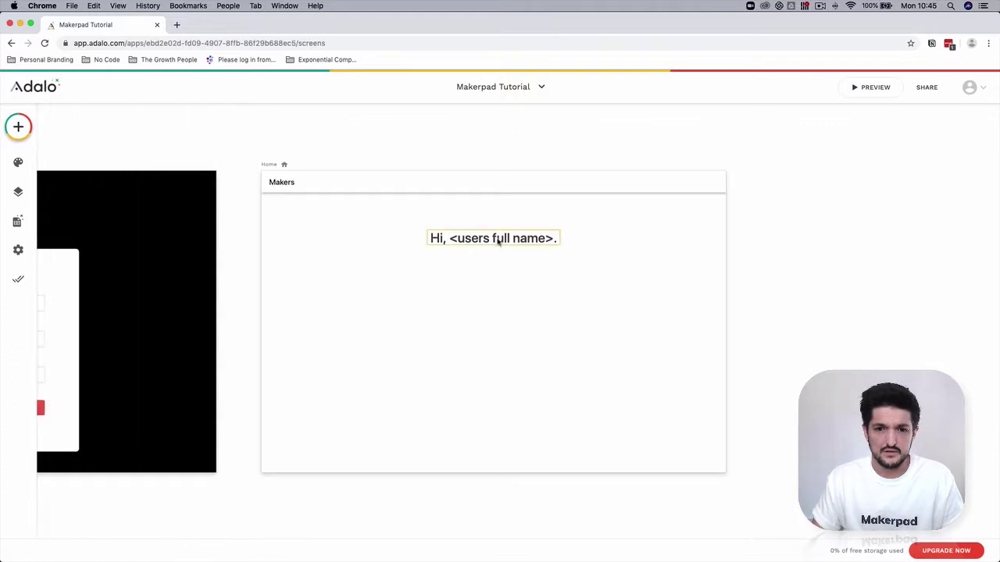
pyautogui.click(493, 242)
pyautogui.moveTo(494, 241)
pyautogui.mouseDown()
pyautogui.moveTo(485, 239)
pyautogui.moveTo(495, 231)
pyautogui.mouseUp()
# Step: Add a centred text element below the greeting with font size 18 and Light weight
pyautogui.click(808, 244)
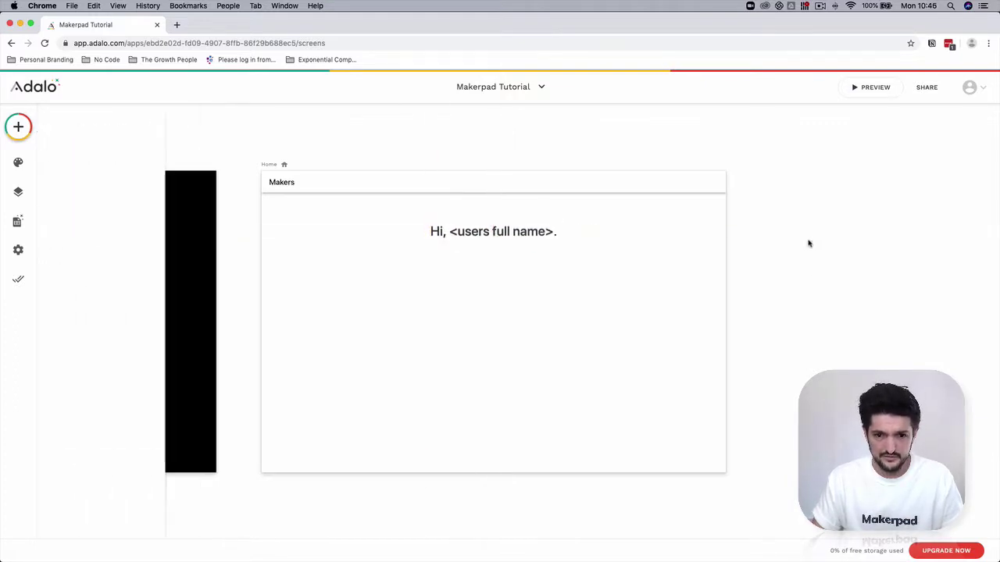
pyautogui.click(18, 126)
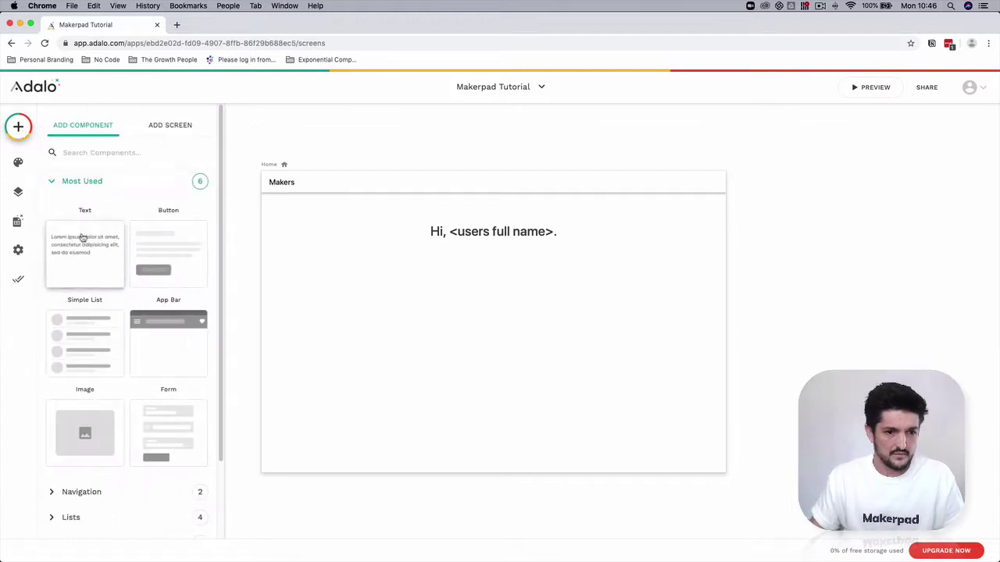
pyautogui.moveTo(83, 239); pyautogui.dragTo(467, 257)
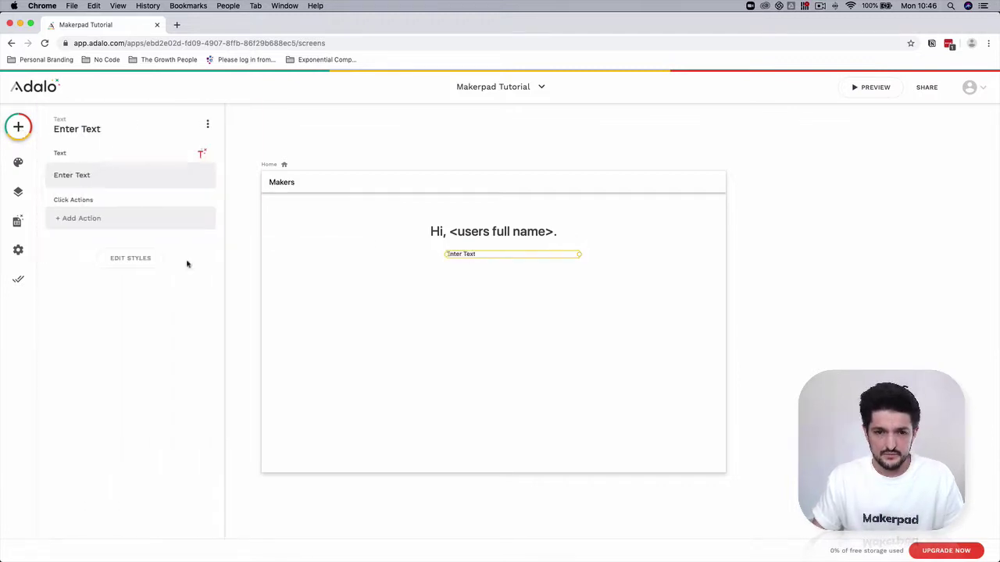
pyautogui.click(136, 262)
pyautogui.click(137, 445)
pyautogui.doubleClick(134, 344)
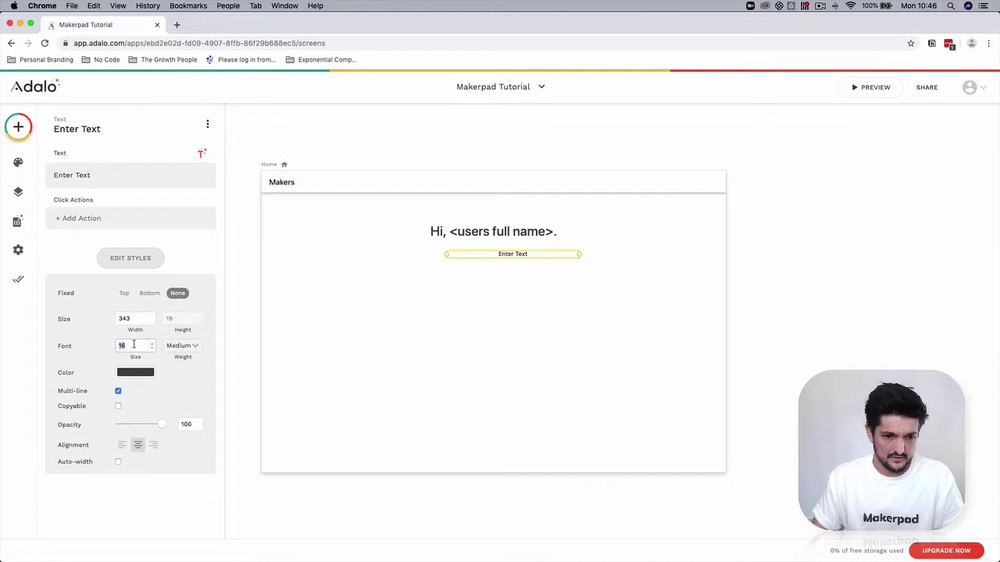
pyautogui.write('18')
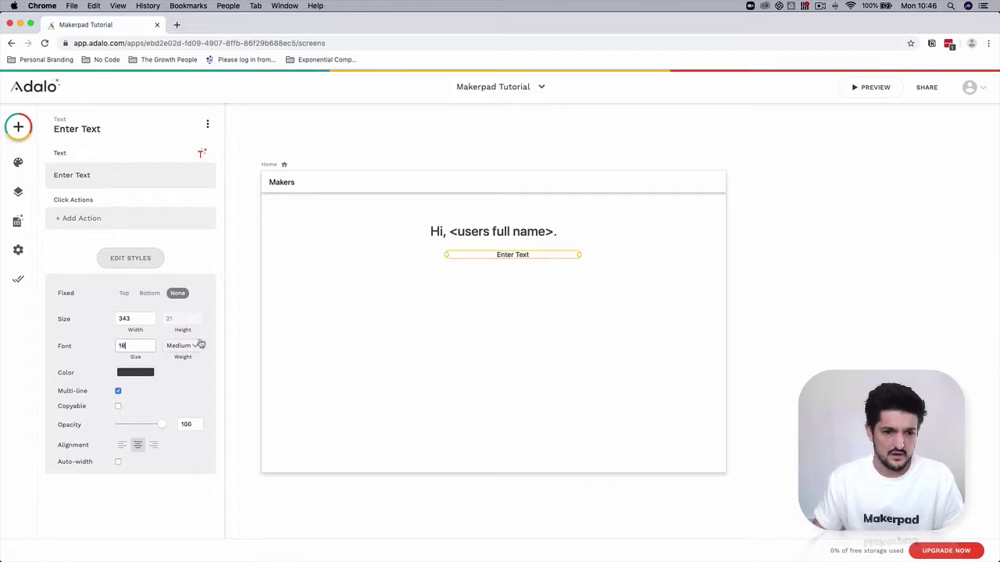
pyautogui.click(193, 294)
pyautogui.click(190, 346)
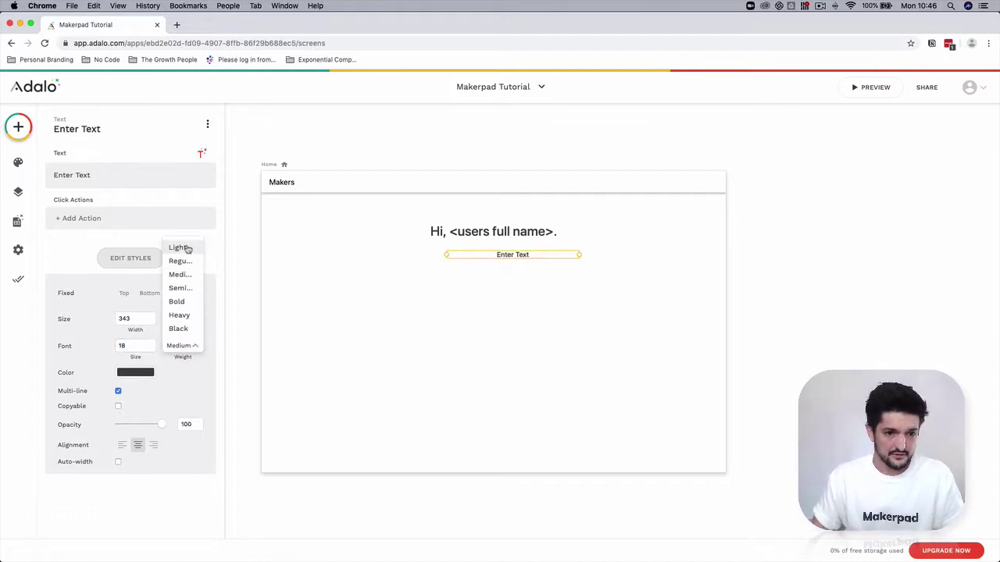
pyautogui.click(179, 249)
pyautogui.click(770, 297)
pyautogui.moveTo(516, 256); pyautogui.dragTo(493, 258)
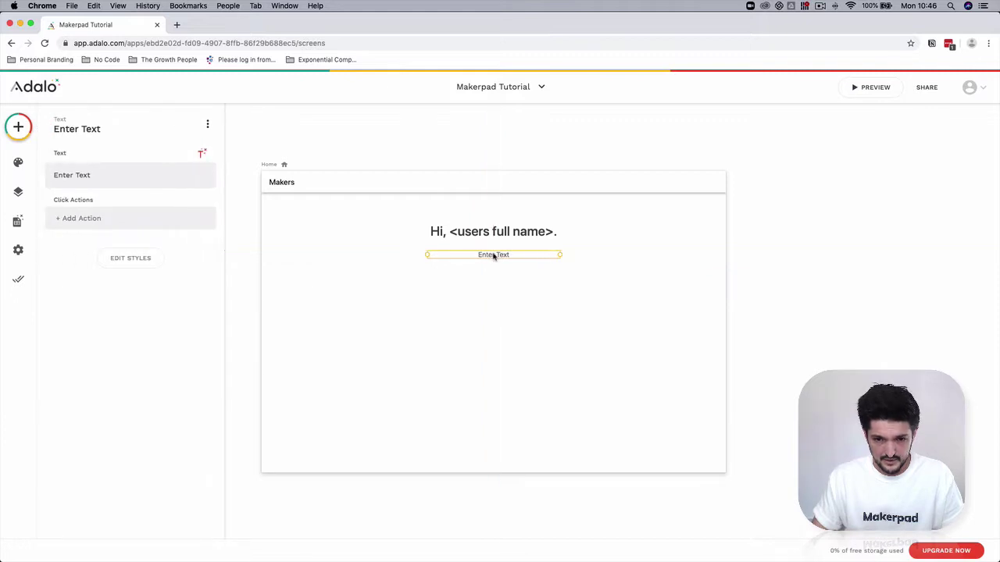
# Step: Enter the description about the latest posts from communities you follow and are part of
pyautogui.tripleClick(111, 176)
pyautogui.write('Here you ')
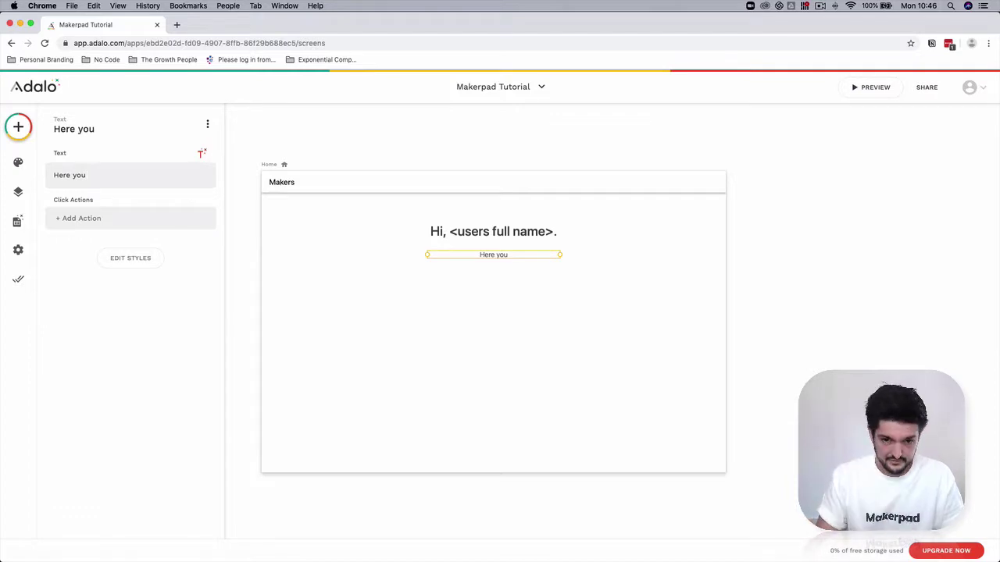
pyautogui.write('can find the ')
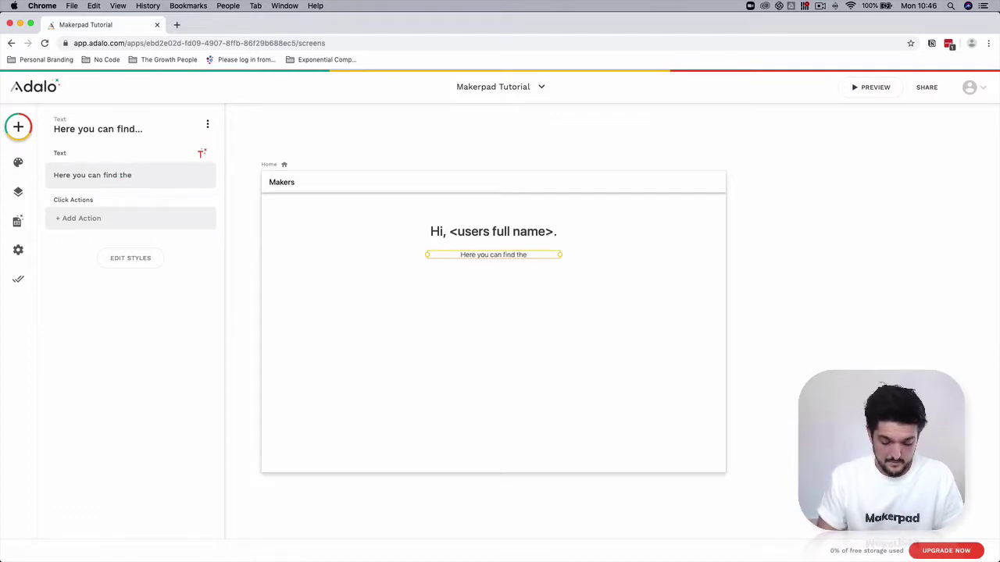
pyautogui.write('past')
pyautogui.press('BackSpace')
pyautogui.press('BackSpace')
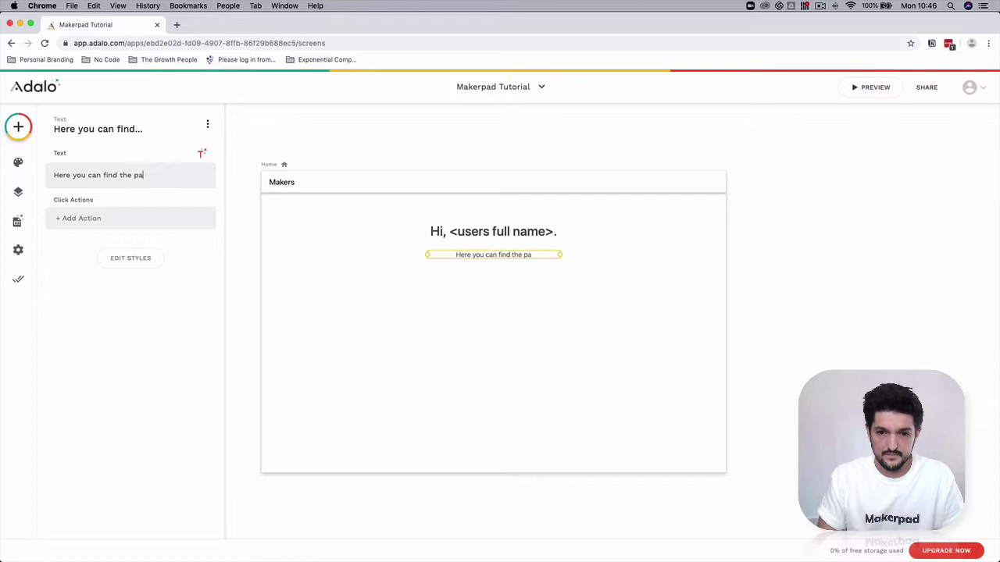
pyautogui.press('BackSpace')
pyautogui.press('BackSpace')
pyautogui.write('latest ')
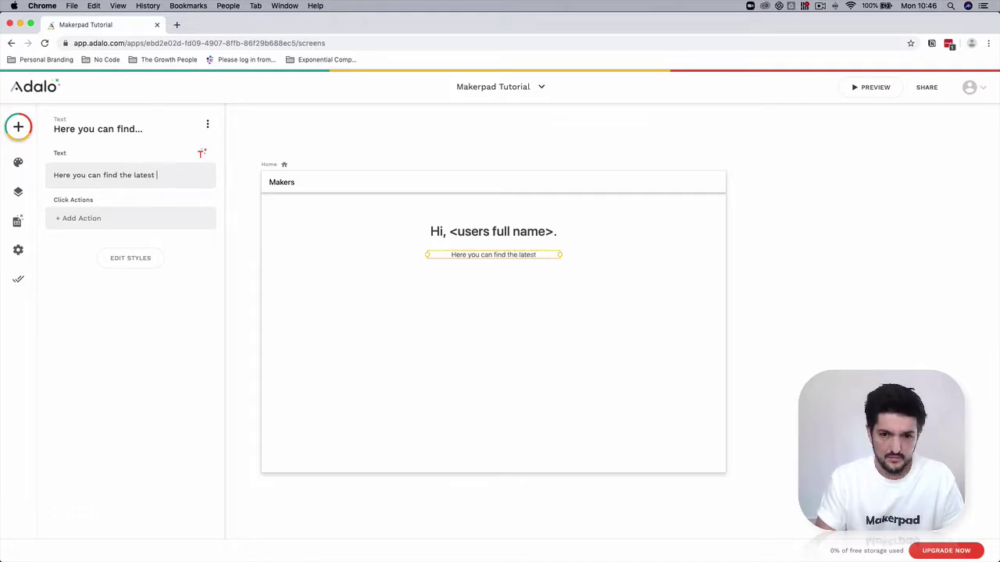
pyautogui.write('posts from')
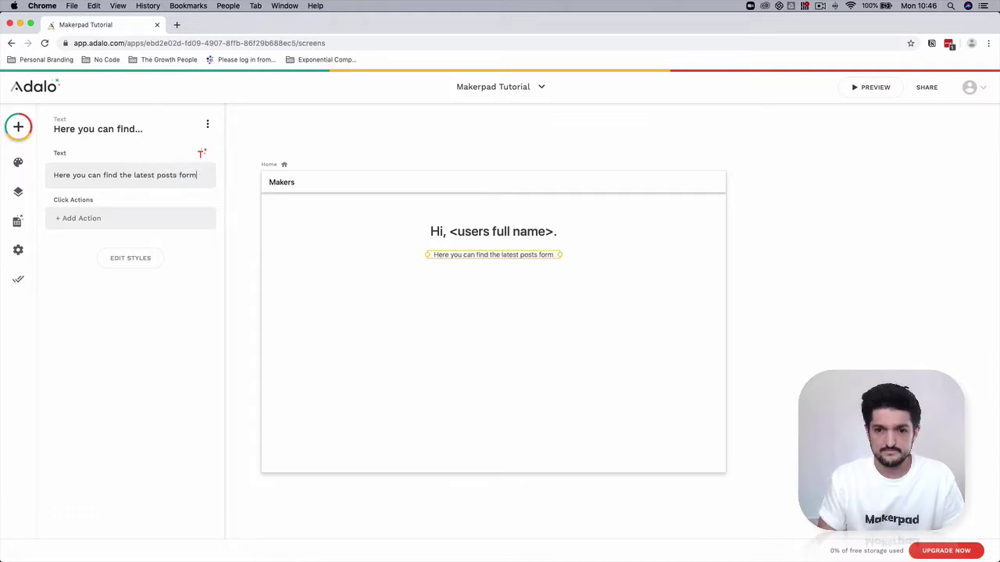
pyautogui.press('BackSpace')
pyautogui.press('BackSpace')
pyautogui.press('BackSpace')
pyautogui.write('rom the po')
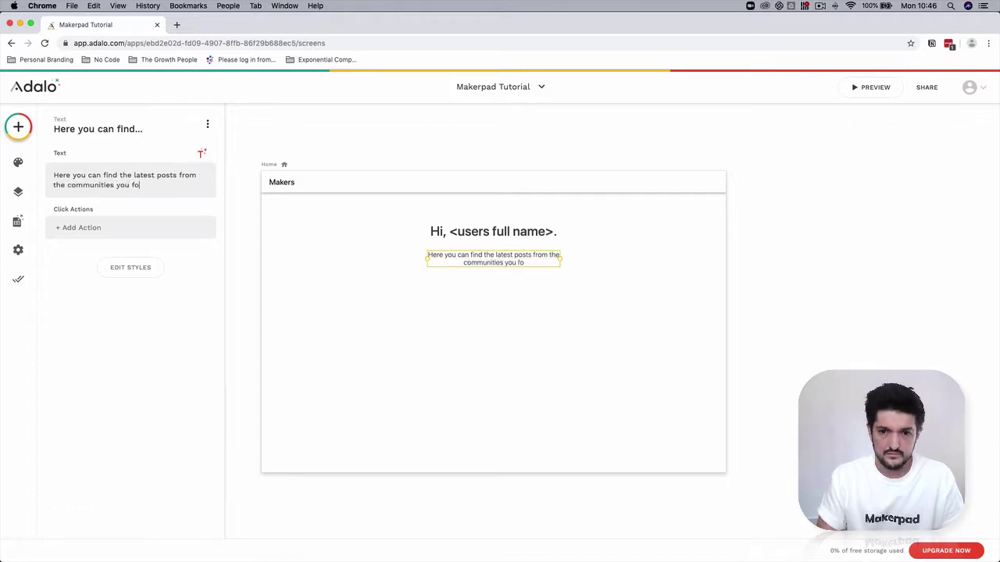
pyautogui.write('llow and ')
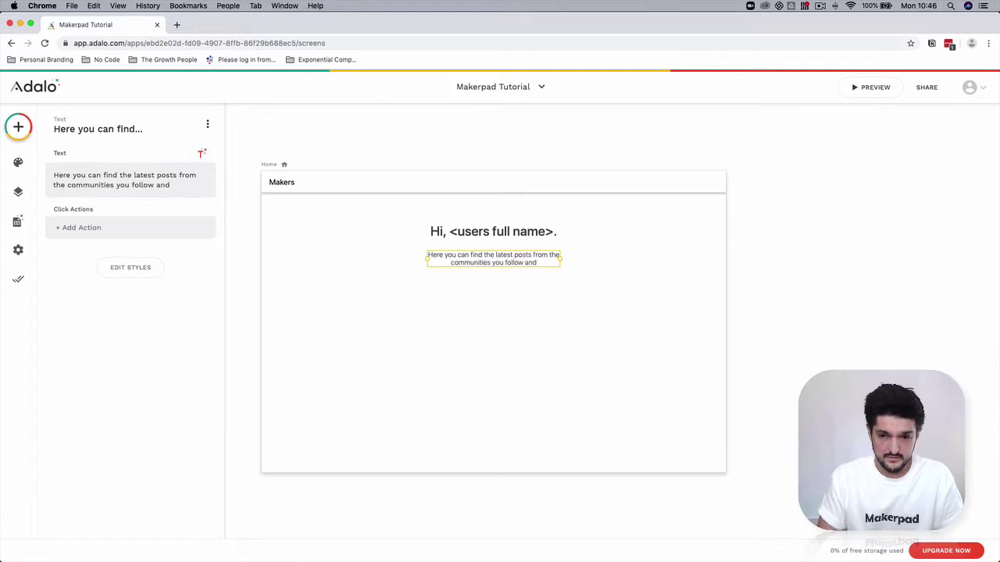
pyautogui.write('are part of.')
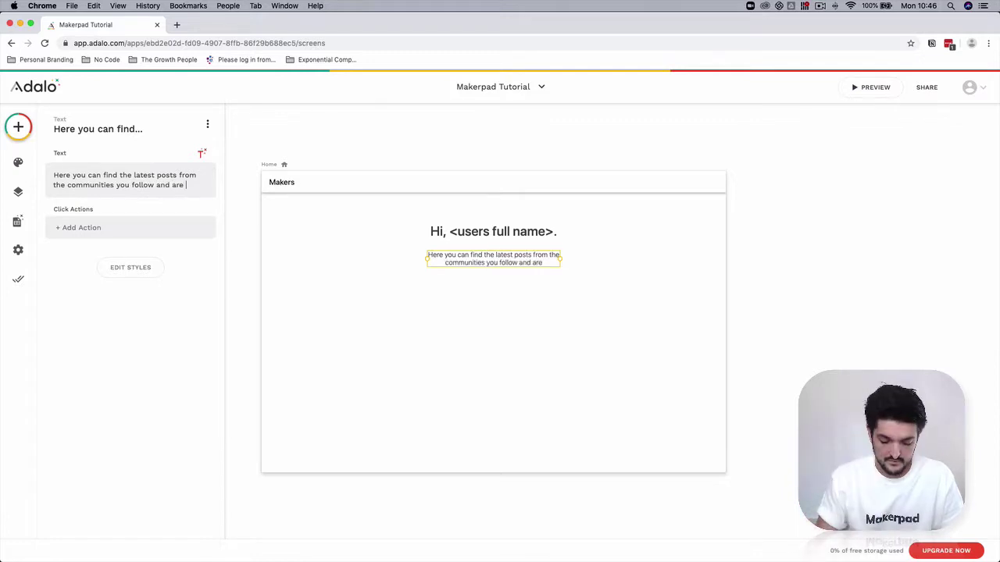
# Step: Widen the description text box and recentre it on the screen
pyautogui.click(863, 221)
pyautogui.moveTo(501, 256)
pyautogui.mouseDown()
pyautogui.moveTo(489, 257)
pyautogui.moveTo(500, 258)
pyautogui.mouseUp()
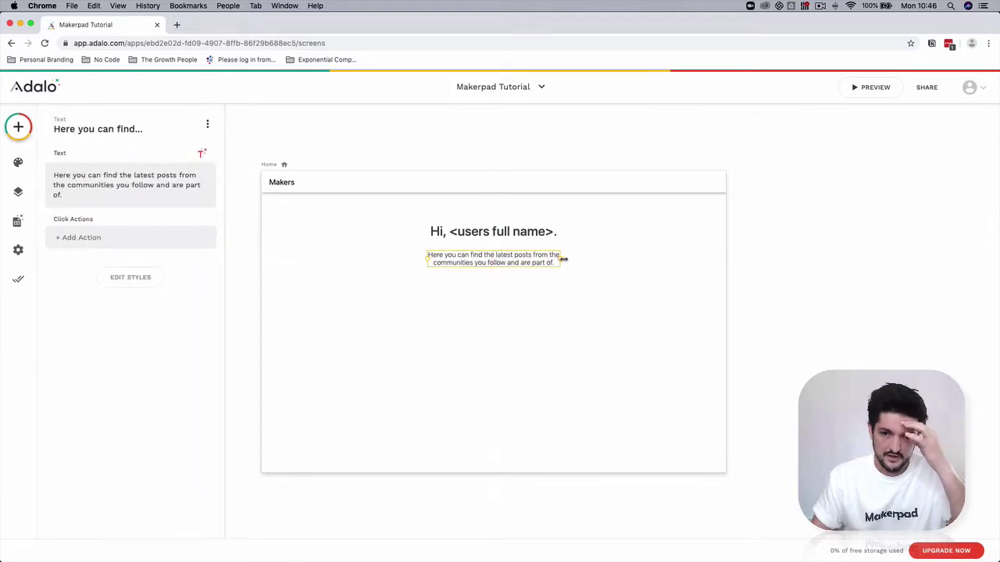
pyautogui.moveTo(562, 258); pyautogui.dragTo(596, 259)
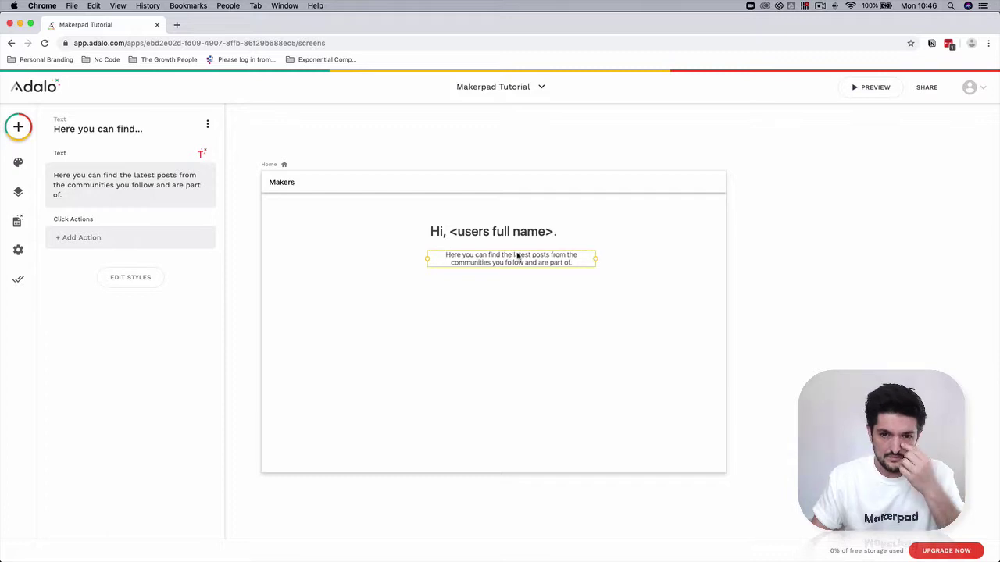
pyautogui.moveTo(516, 256); pyautogui.dragTo(496, 258)
pyautogui.click(676, 271)
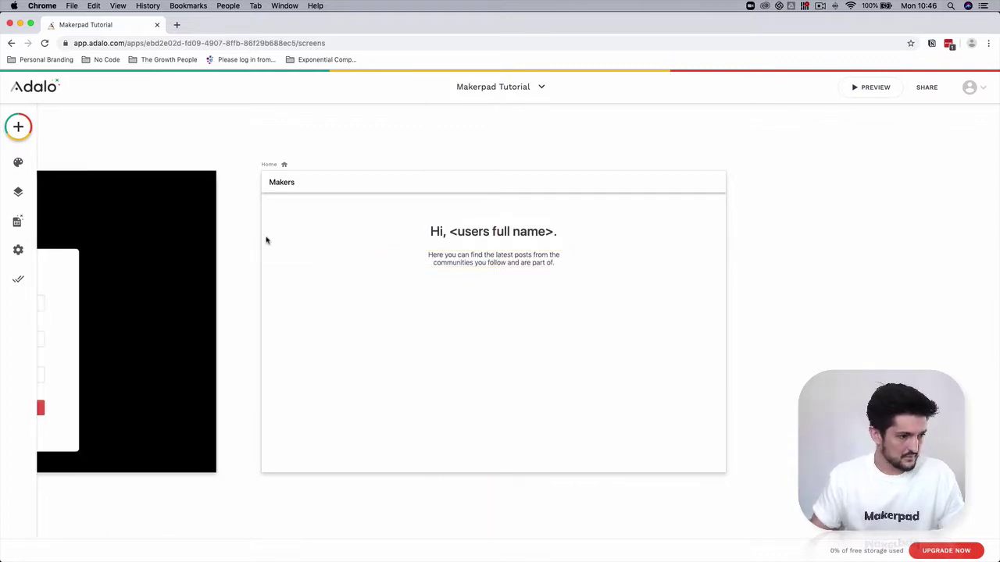
# Step: Place a divider line from the Simple components below the description
pyautogui.click(18, 127)
pyautogui.scroll(-3, 107, 473)
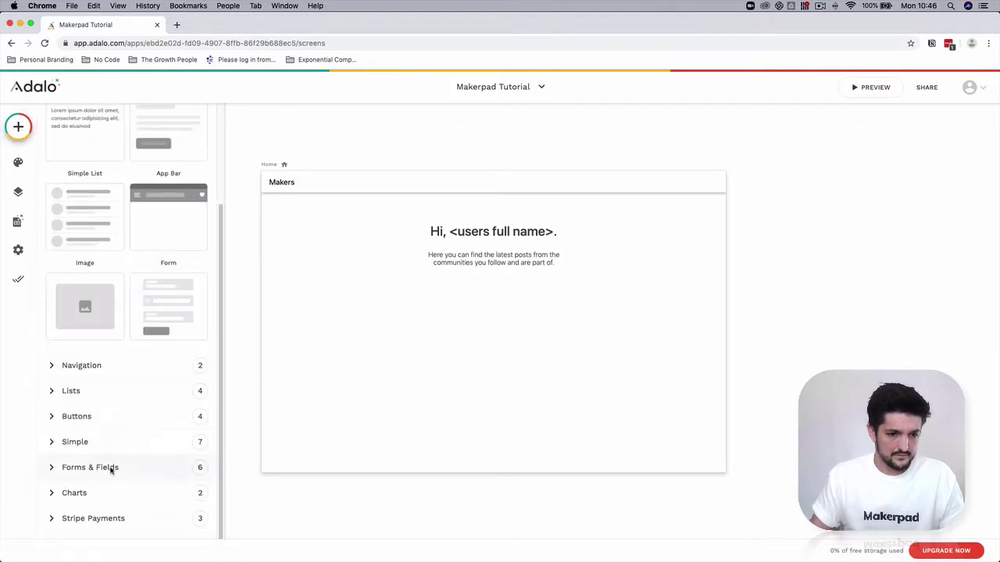
pyautogui.click(50, 442)
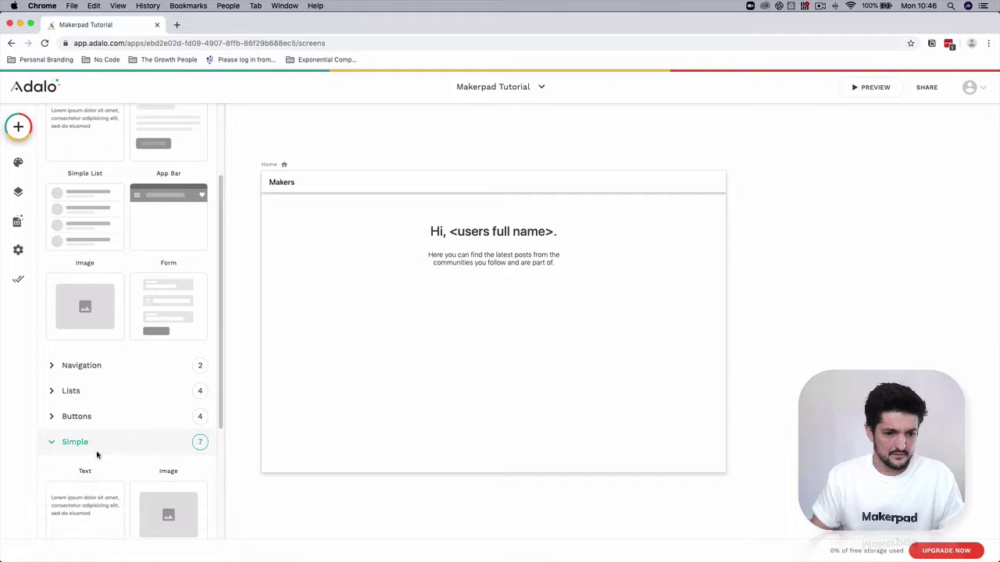
pyautogui.scroll(-4, 137, 437)
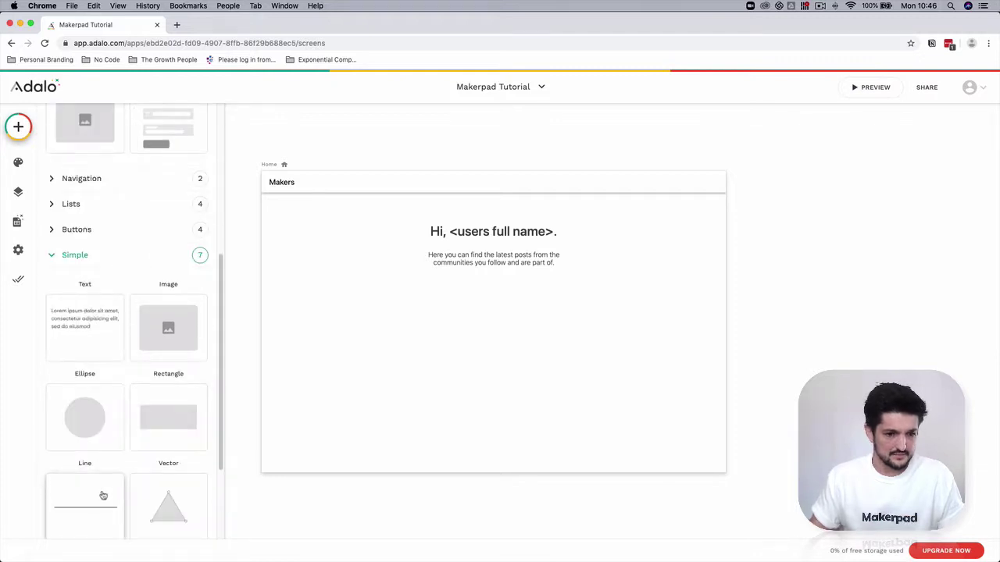
pyautogui.moveTo(103, 495); pyautogui.dragTo(328, 286)
# Step: Stretch the divider across the full screen width and lighten it to light grey
pyautogui.click(430, 286)
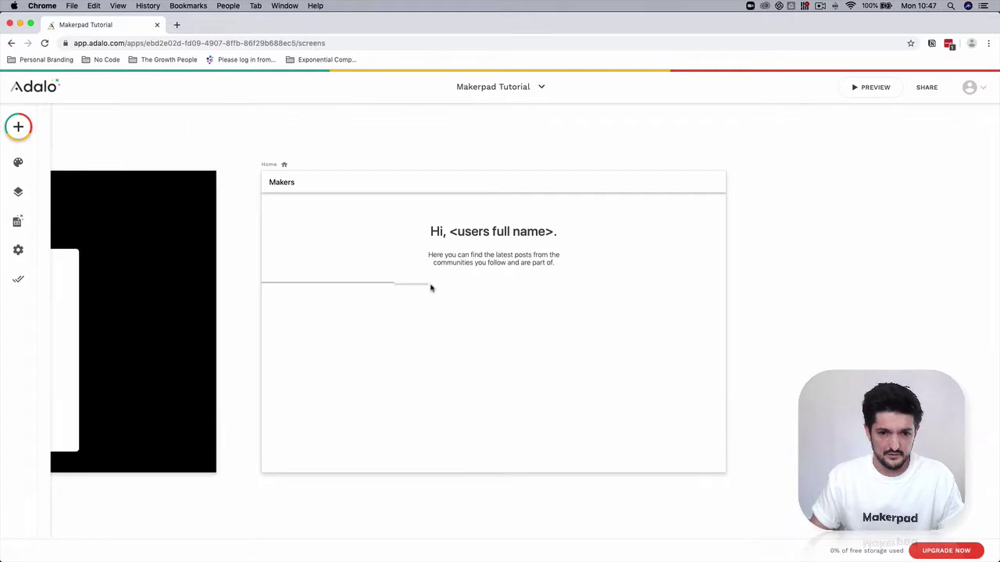
pyautogui.click(393, 292)
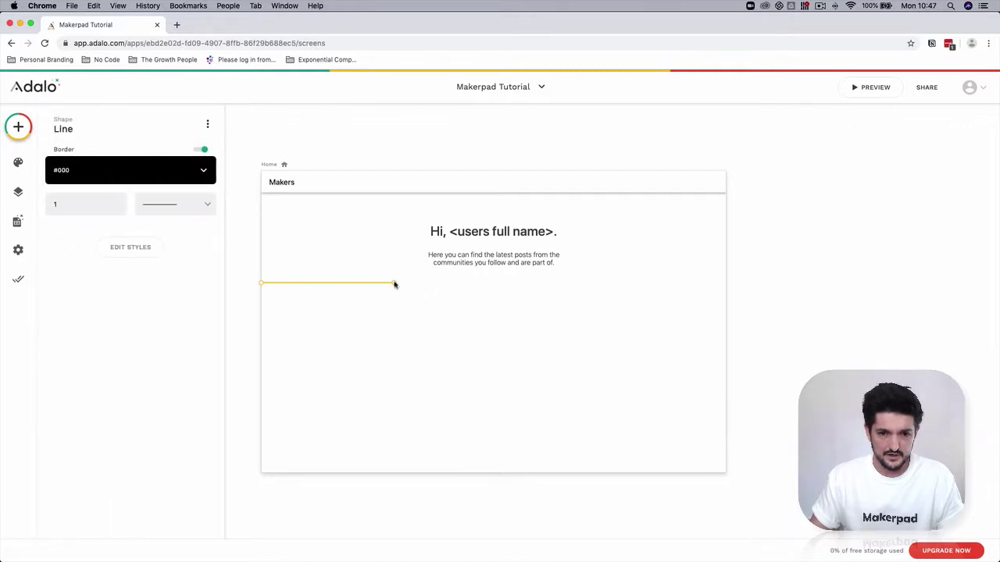
pyautogui.moveTo(392, 283); pyautogui.dragTo(788, 284)
pyautogui.click(697, 269)
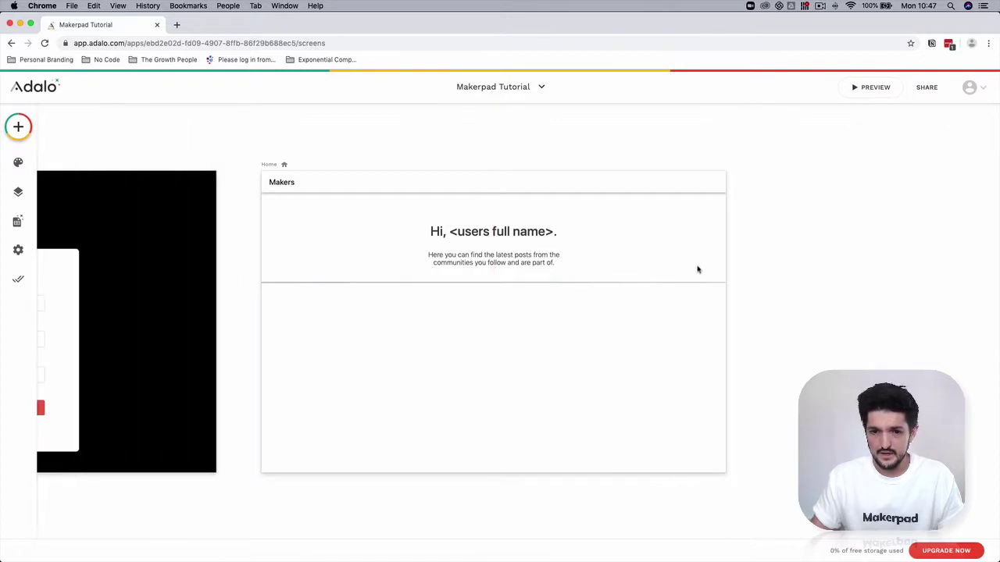
pyautogui.click(125, 170)
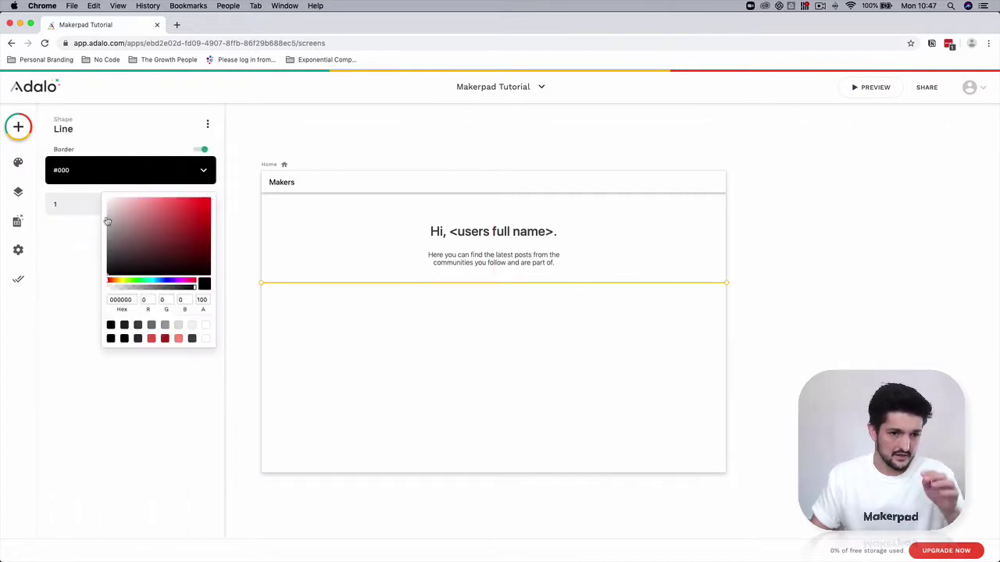
pyautogui.moveTo(108, 223); pyautogui.dragTo(99, 207)
pyautogui.click(870, 254)
pyautogui.click(908, 259)
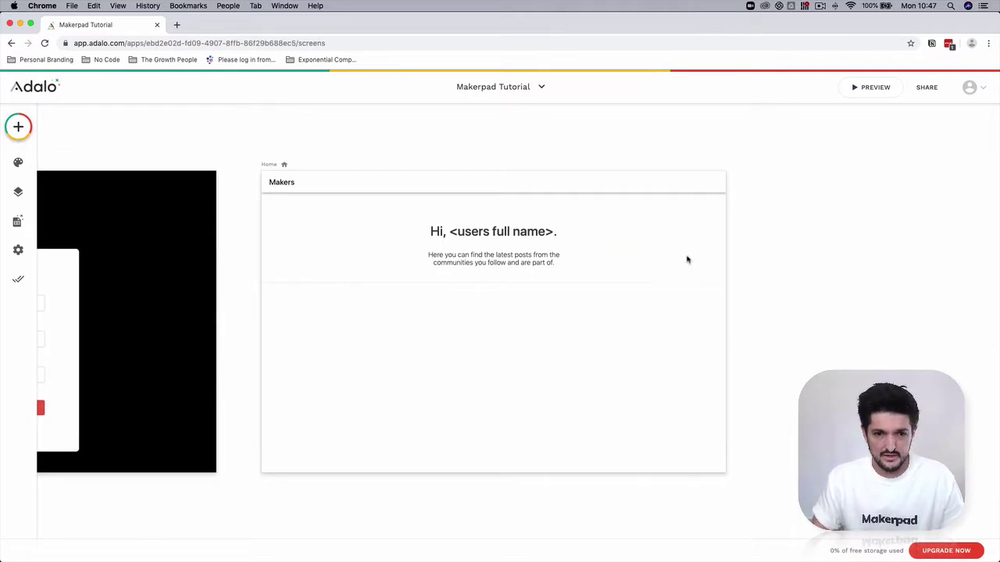
pyautogui.click(490, 184)
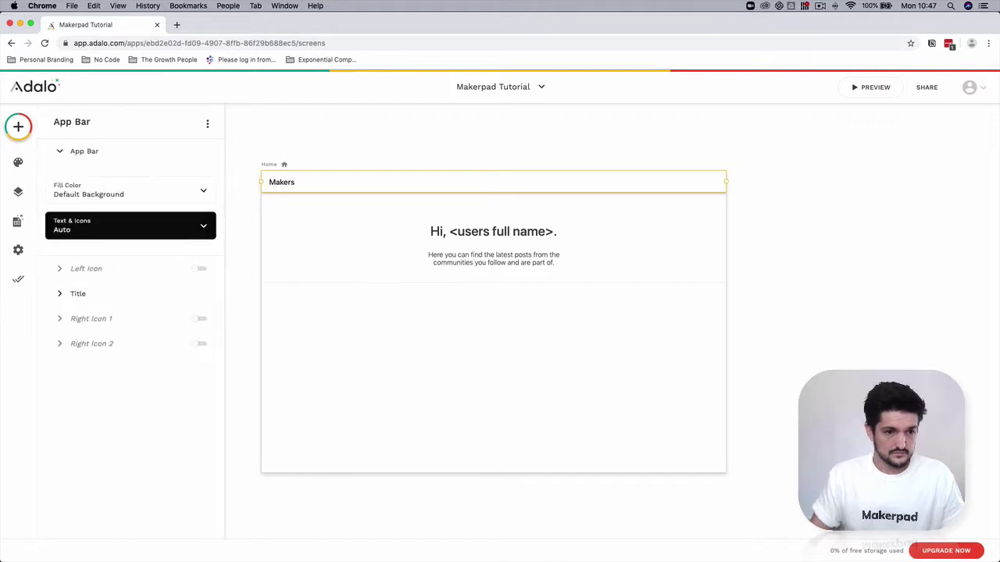
pyautogui.click(125, 195)
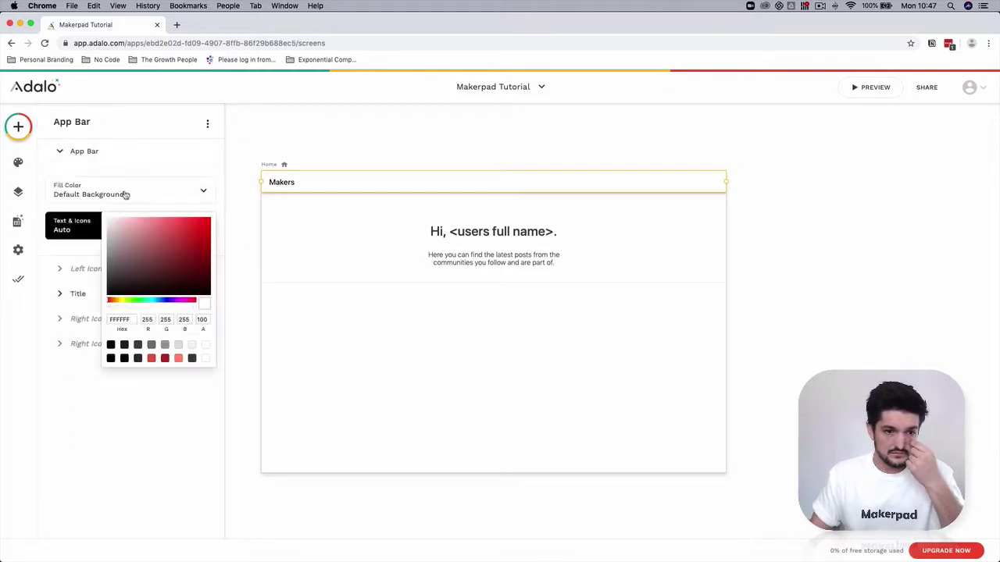
pyautogui.click(123, 194)
pyautogui.click(128, 201)
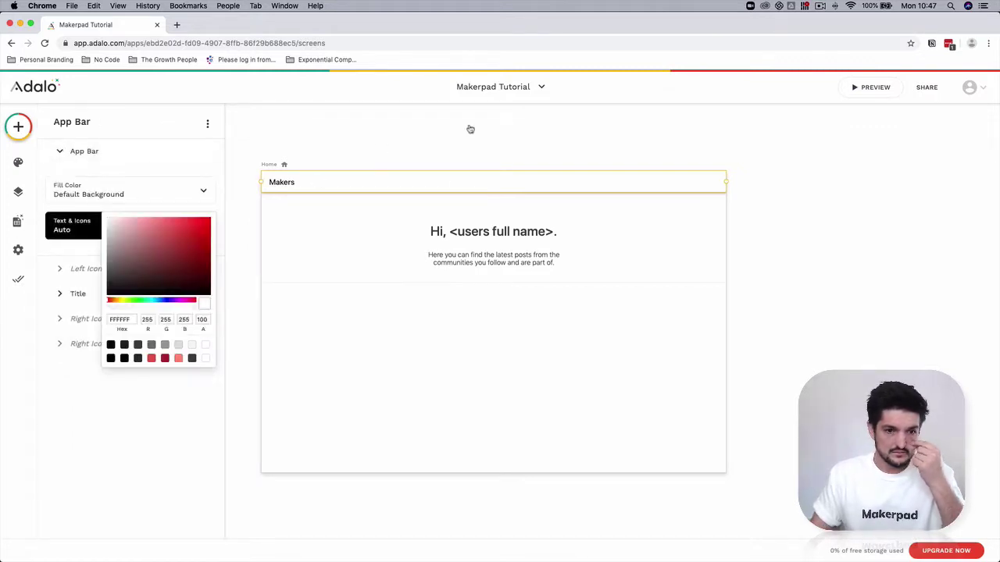
pyautogui.click(808, 274)
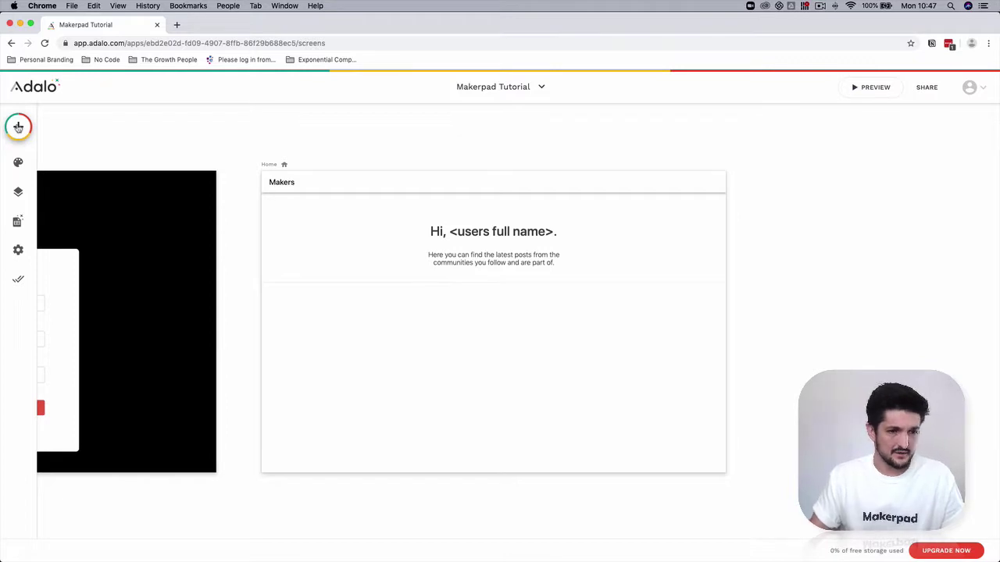
# Step: Drop a Simple List with three Title/Subtitle rows below the divider, narrow it and centre it
pyautogui.click(19, 127)
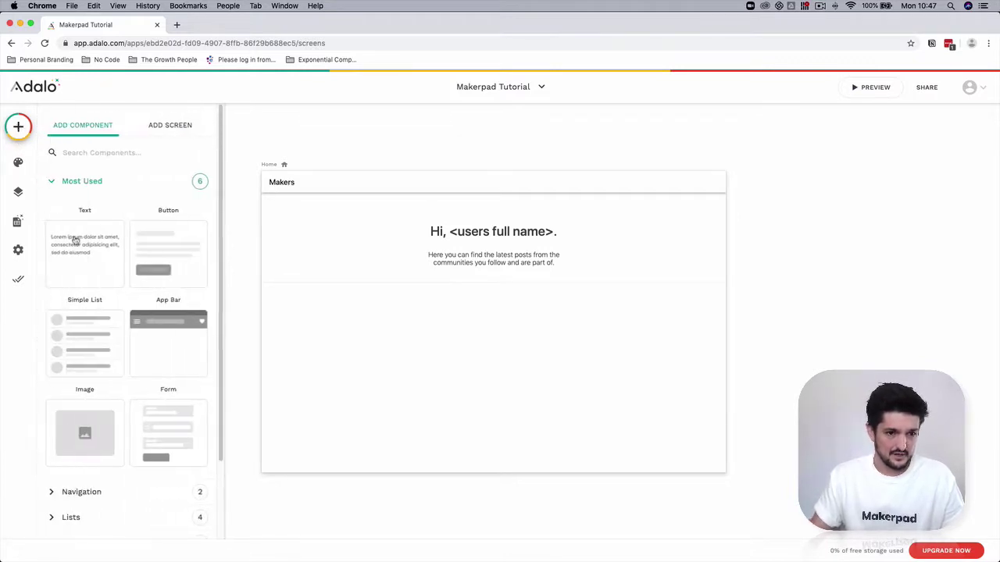
pyautogui.scroll(-3, 94, 438)
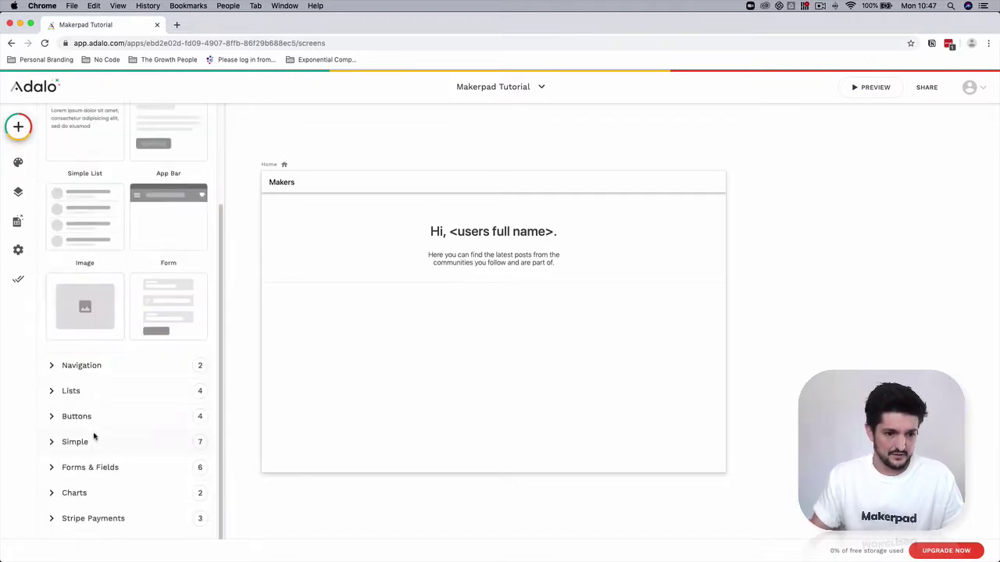
pyautogui.click(51, 391)
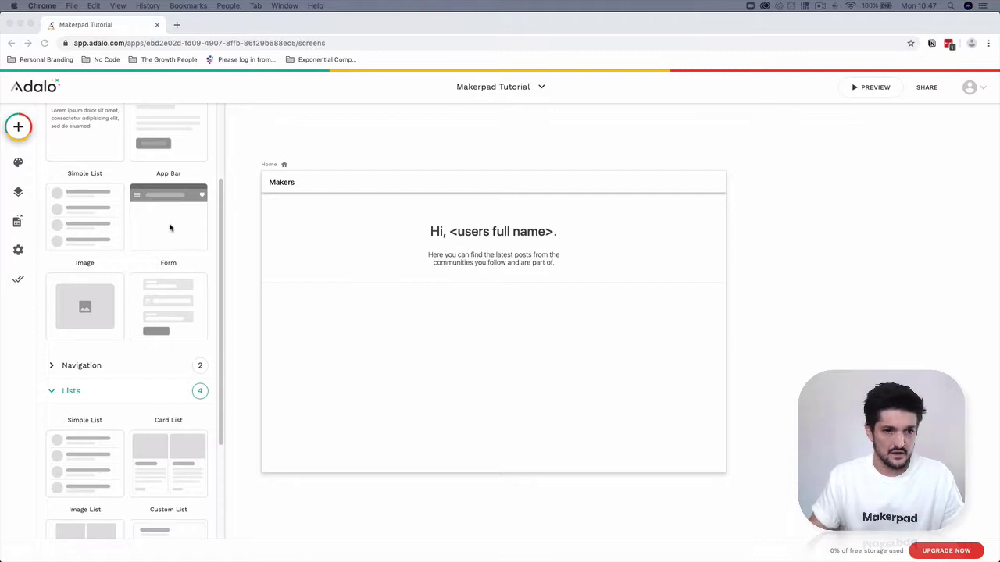
pyautogui.scroll(-5, 135, 412)
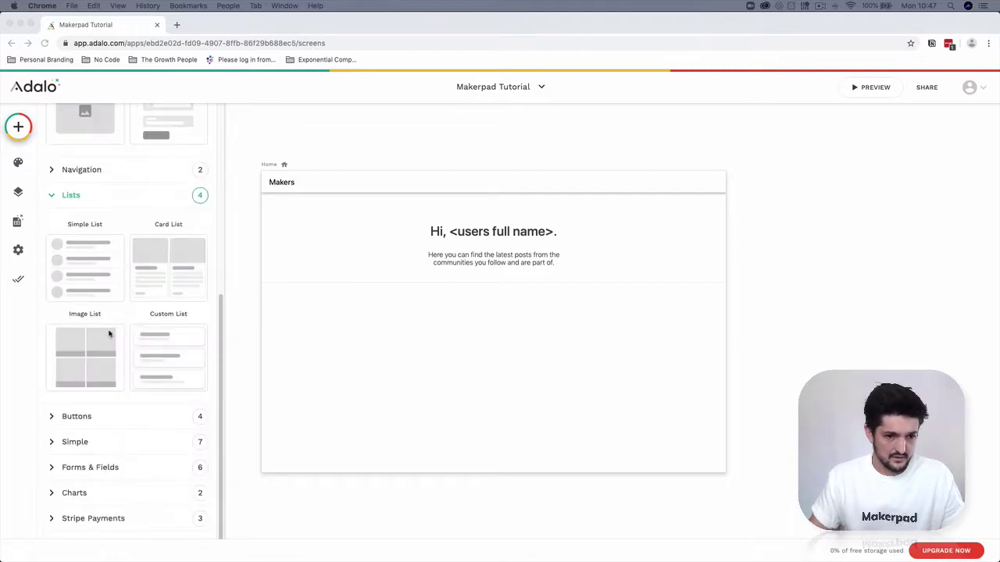
pyautogui.click(219, 331)
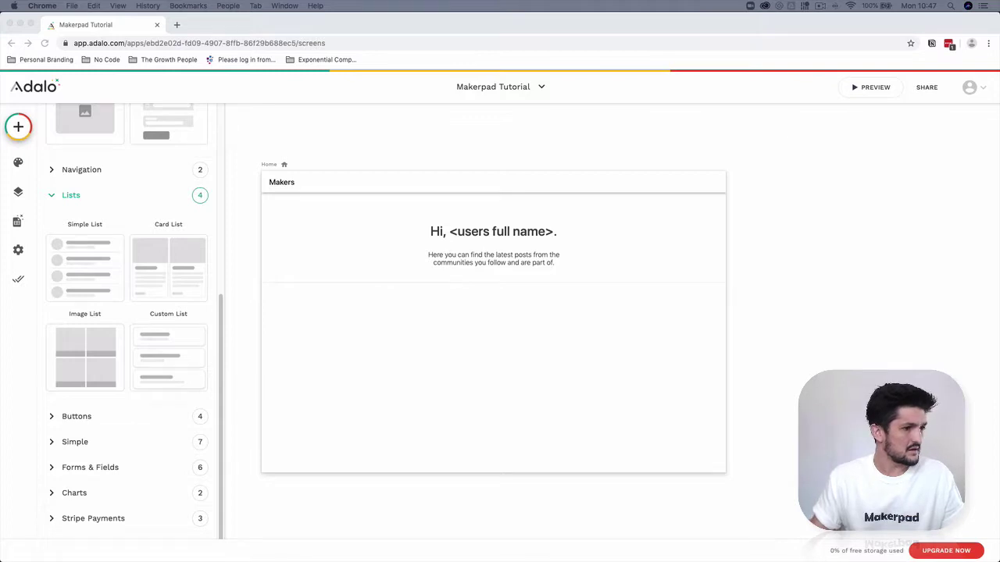
pyautogui.click(922, 348)
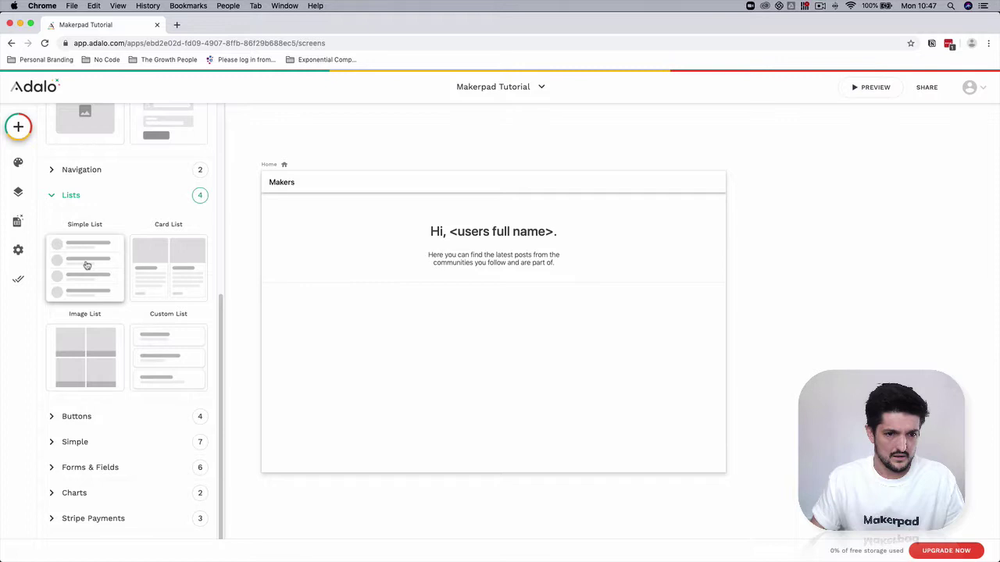
pyautogui.moveTo(87, 266); pyautogui.dragTo(536, 340)
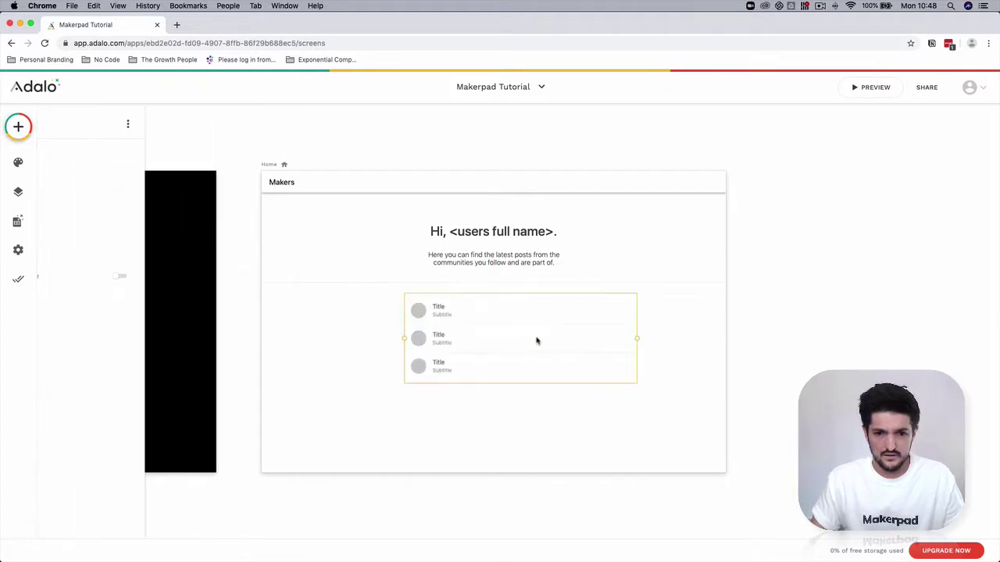
pyautogui.moveTo(637, 339); pyautogui.dragTo(589, 339)
pyautogui.moveTo(520, 341); pyautogui.dragTo(497, 357)
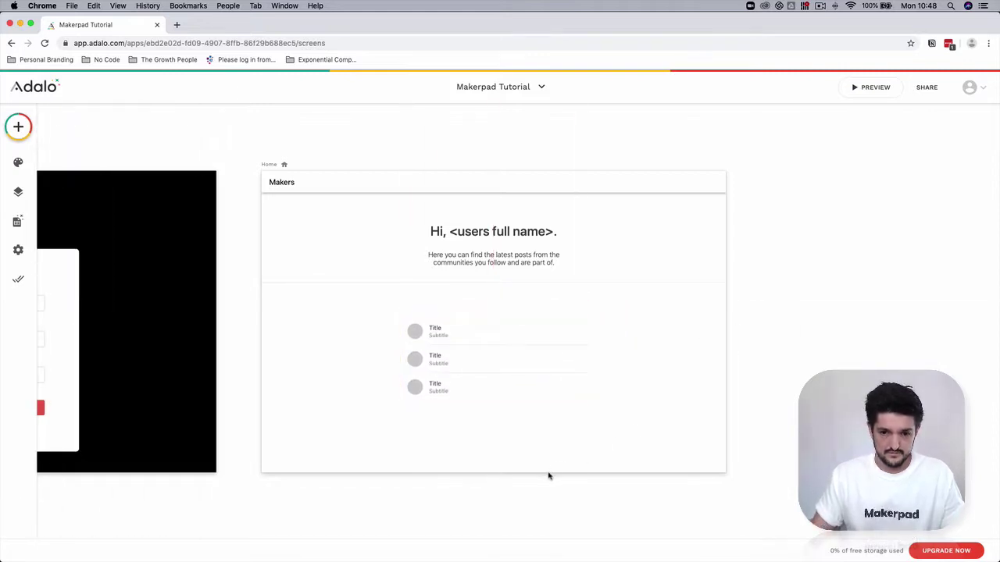
pyautogui.click(268, 164)
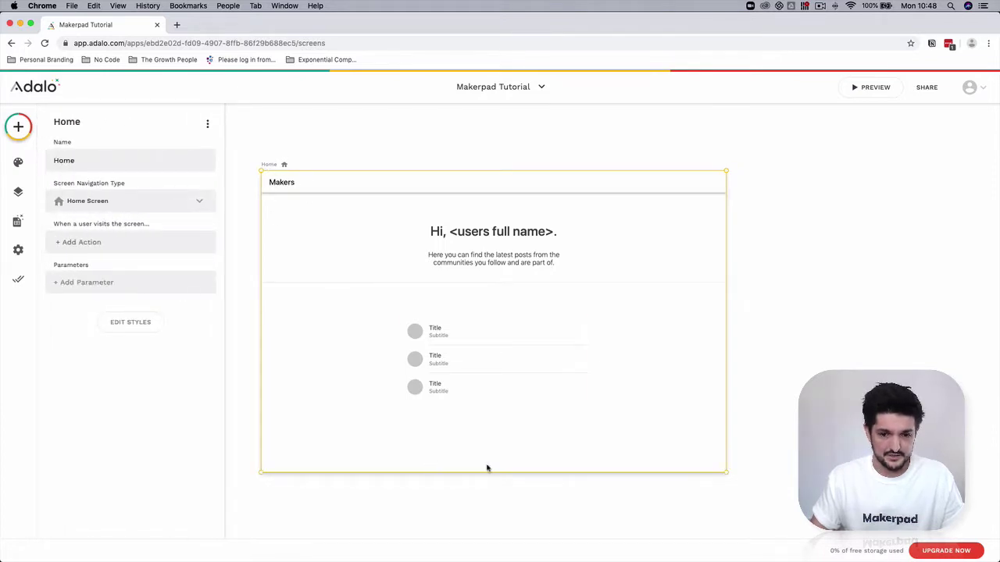
# Step: Drag the Home screen's bottom edge down to make it taller
pyautogui.moveTo(502, 474); pyautogui.dragTo(517, 558)
pyautogui.scroll(-2, 555, 508)
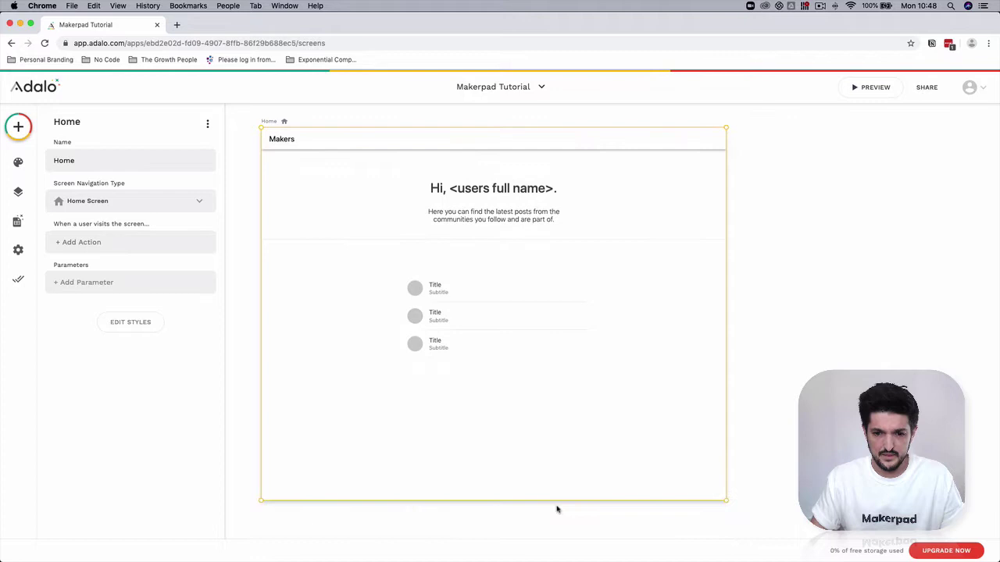
pyautogui.moveTo(540, 500); pyautogui.dragTo(549, 540)
# Step: Narrow the simple list and centre it under the greeting, leaving its collection unchosen
pyautogui.click(582, 301)
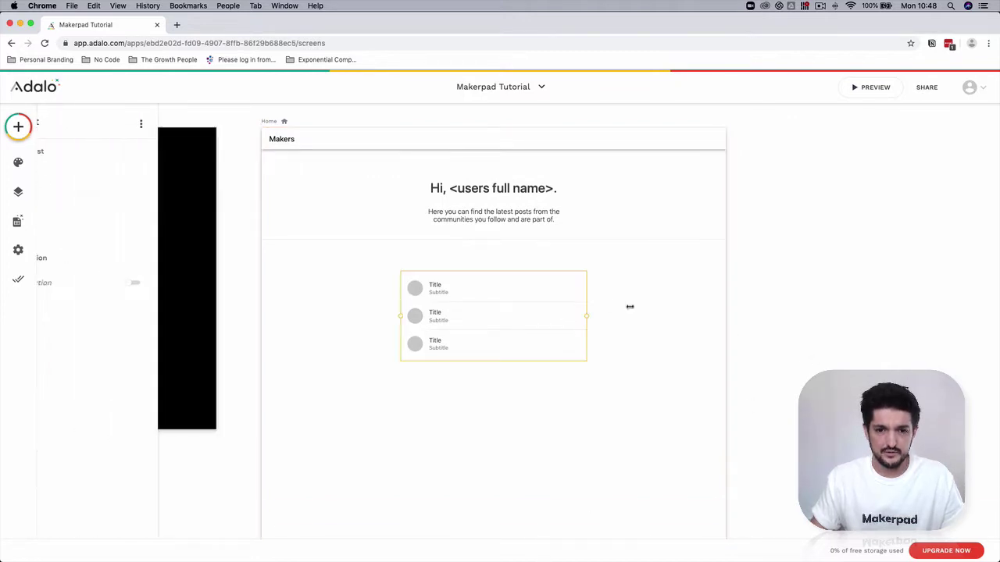
pyautogui.moveTo(584, 316); pyautogui.dragTo(559, 316)
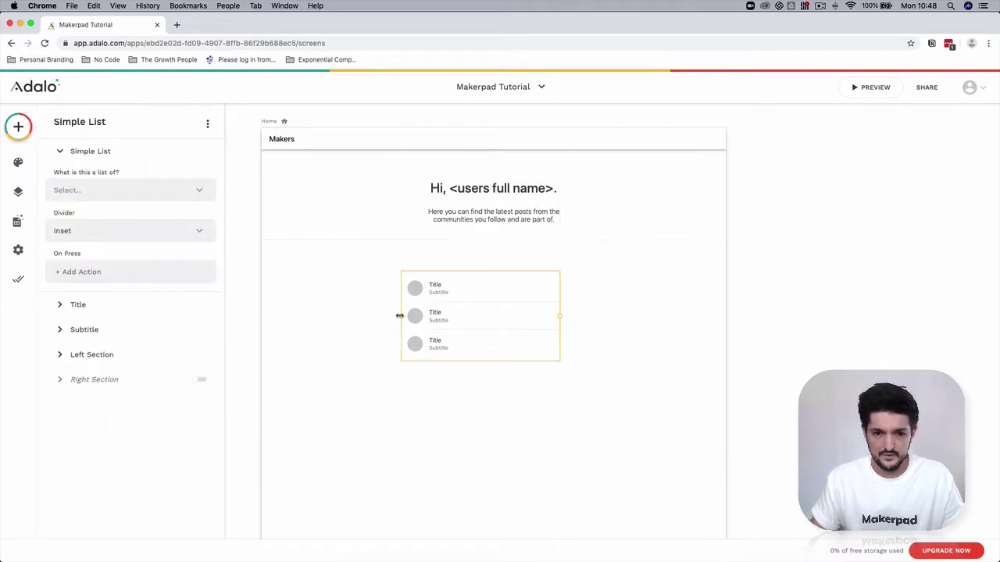
pyautogui.moveTo(400, 316)
pyautogui.mouseDown()
pyautogui.moveTo(420, 317)
pyautogui.moveTo(409, 317)
pyautogui.mouseUp()
pyautogui.moveTo(500, 317)
pyautogui.mouseDown()
pyautogui.moveTo(519, 319)
pyautogui.moveTo(502, 319)
pyautogui.mouseUp()
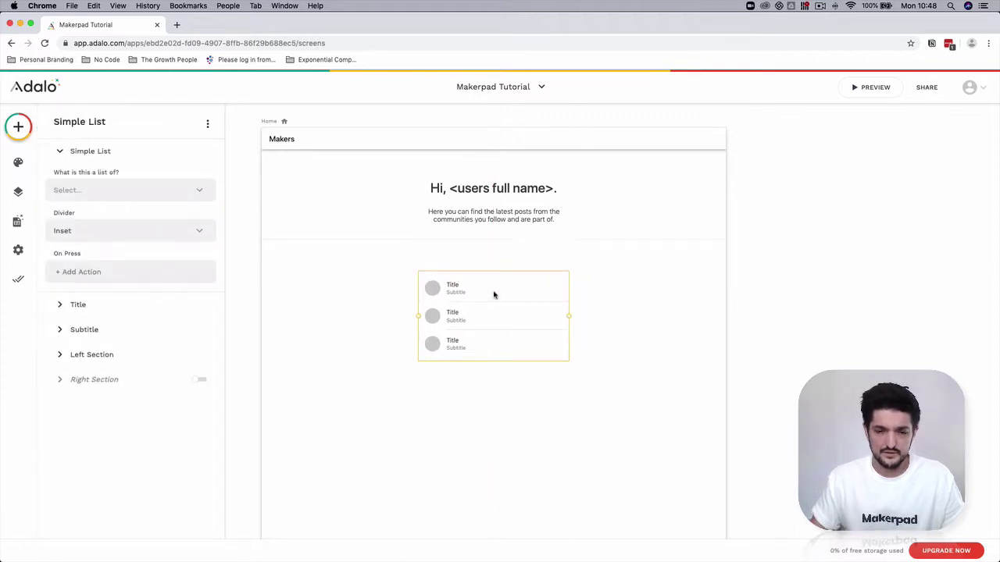
pyautogui.click(133, 190)
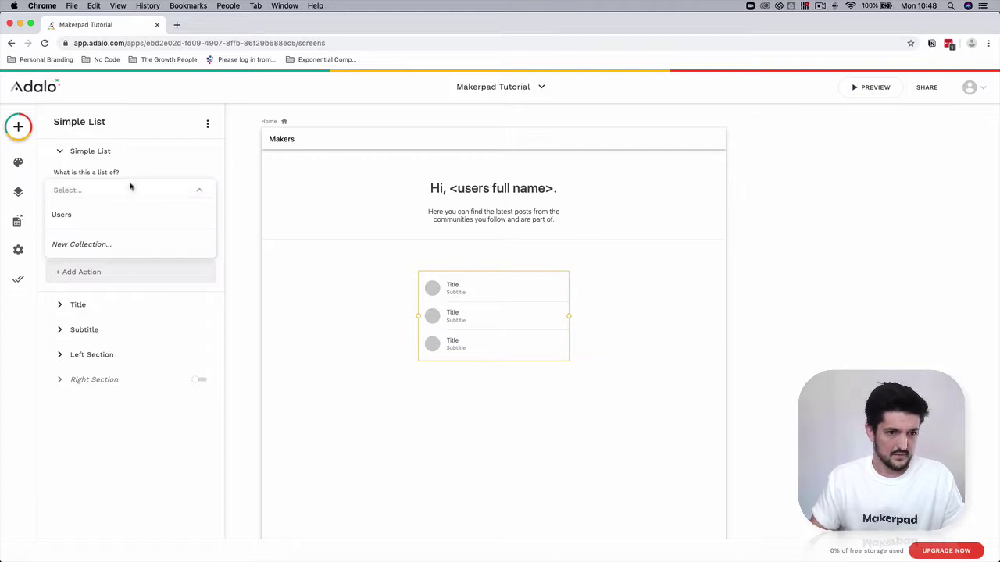
pyautogui.press('Escape')
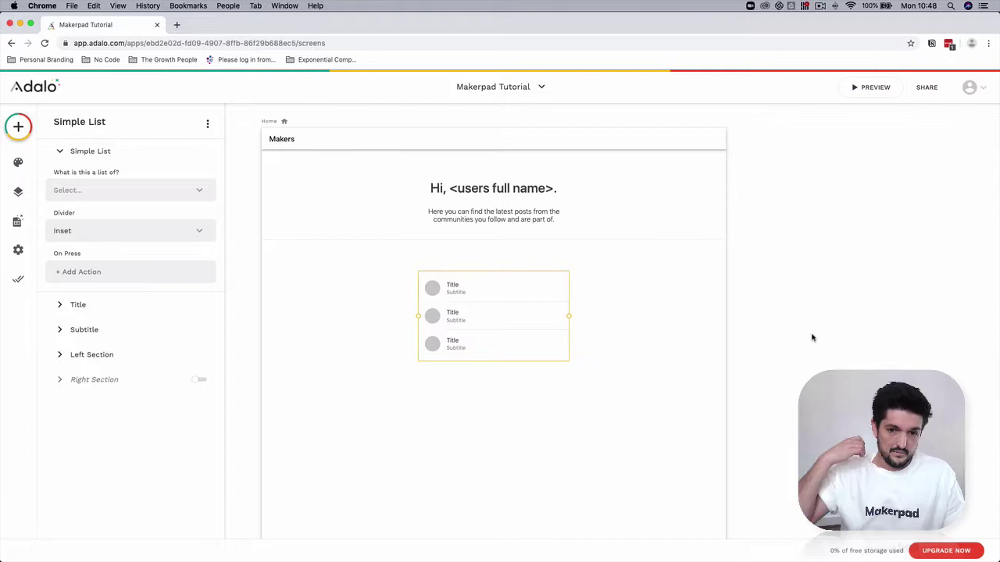
pyautogui.click(812, 337)
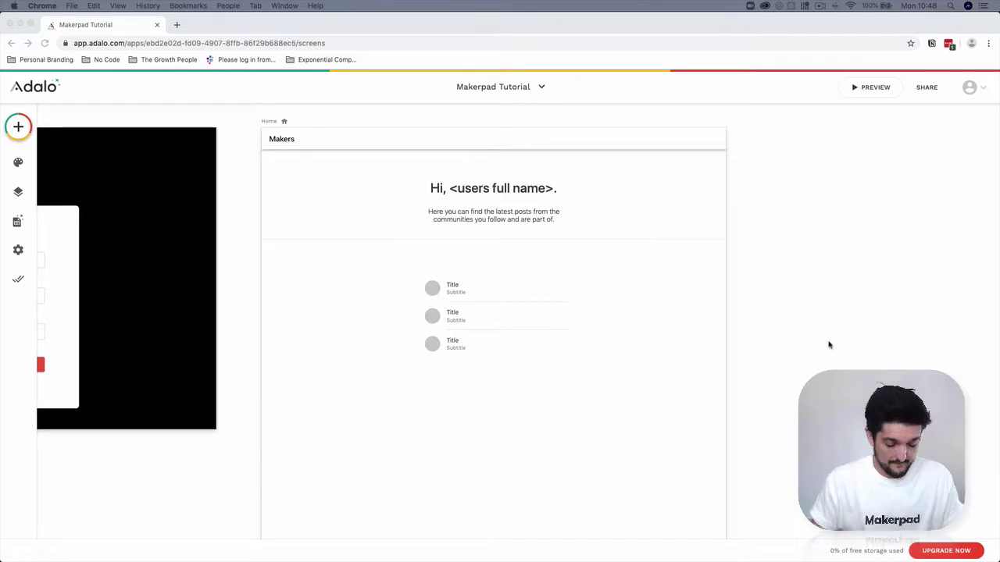
pyautogui.scroll(-3, 527, 427)
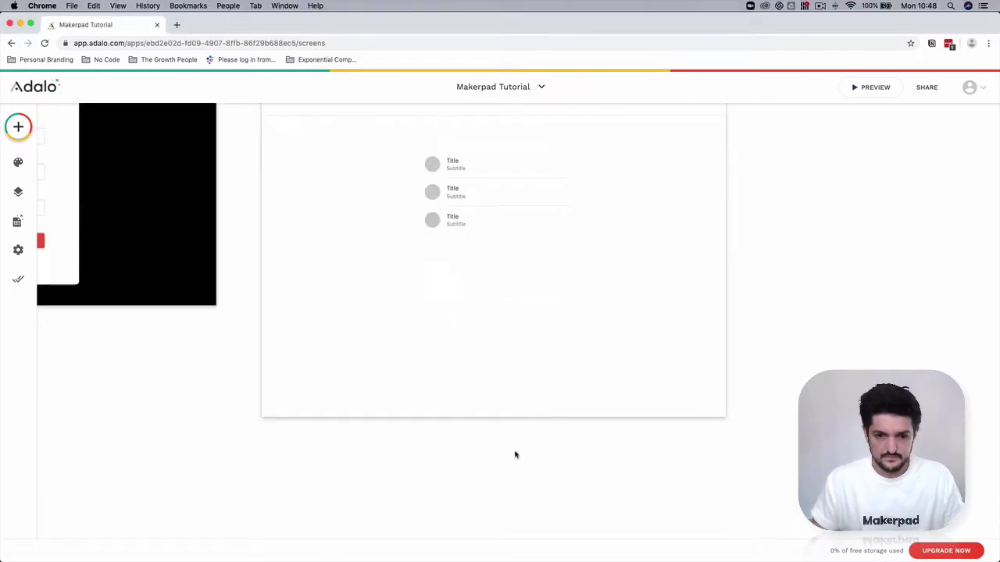
pyautogui.scroll(2, 516, 450)
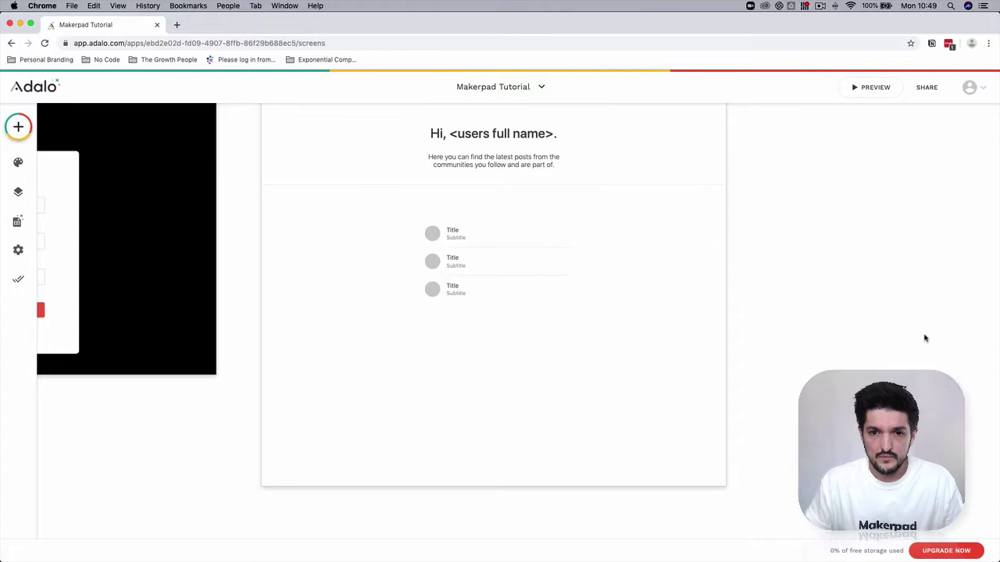
pyautogui.scroll(1, 924, 338)
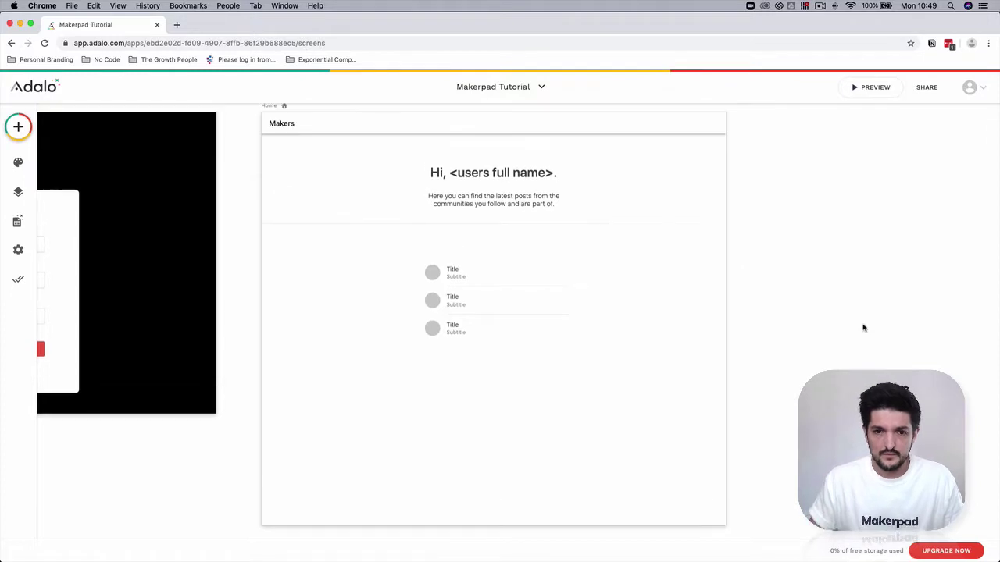
# Step: Inspect the simple list's Title, Subtitle and Left Section settings, then delete the list
pyautogui.click(472, 294)
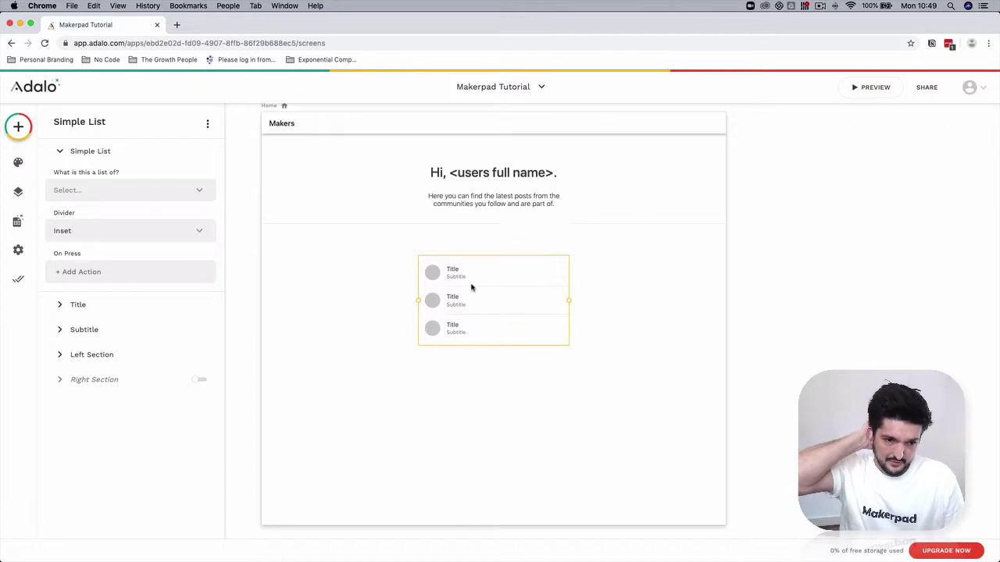
pyautogui.click(88, 310)
pyautogui.click(101, 257)
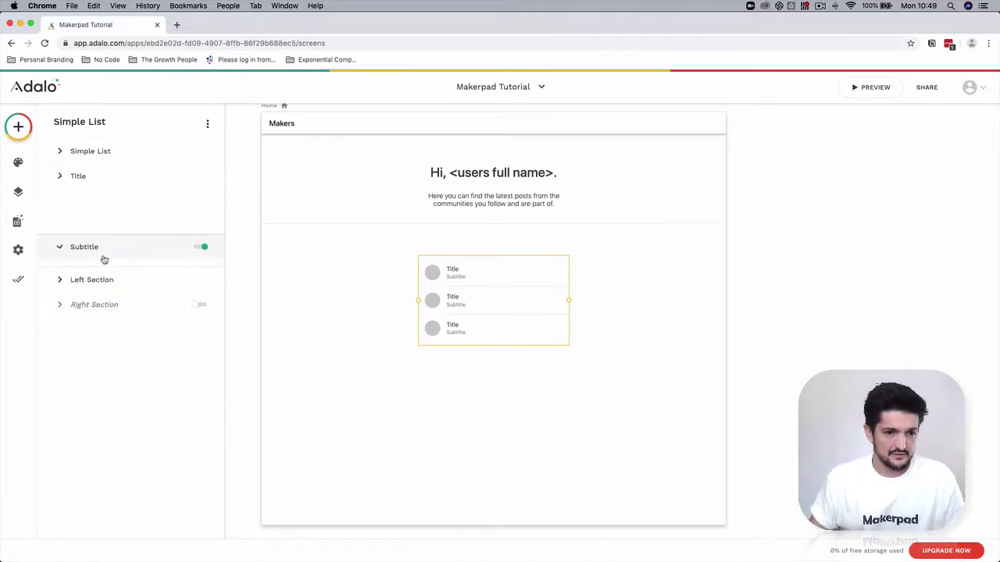
pyautogui.click(115, 279)
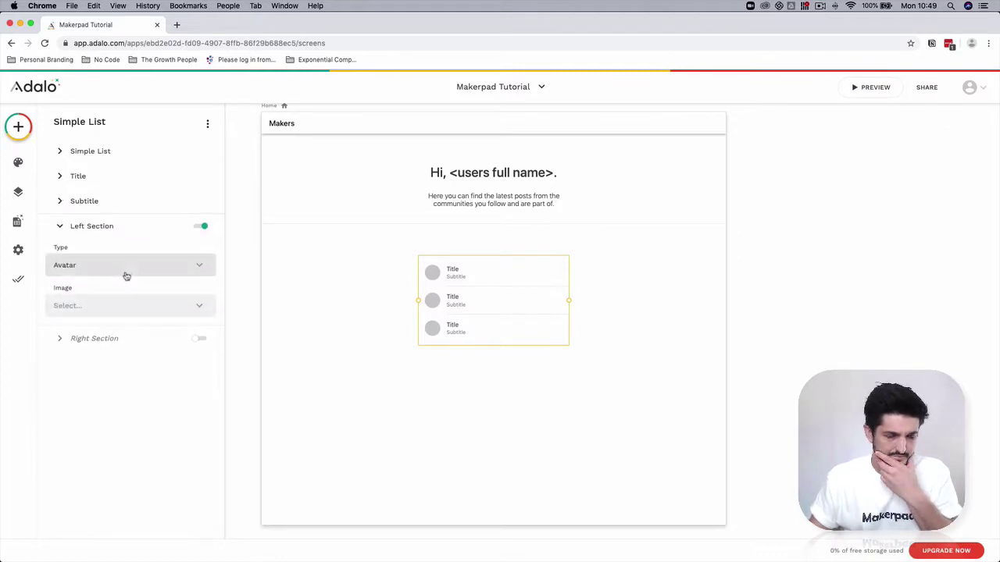
pyautogui.click(890, 310)
pyautogui.click(473, 324)
pyautogui.press('Delete')
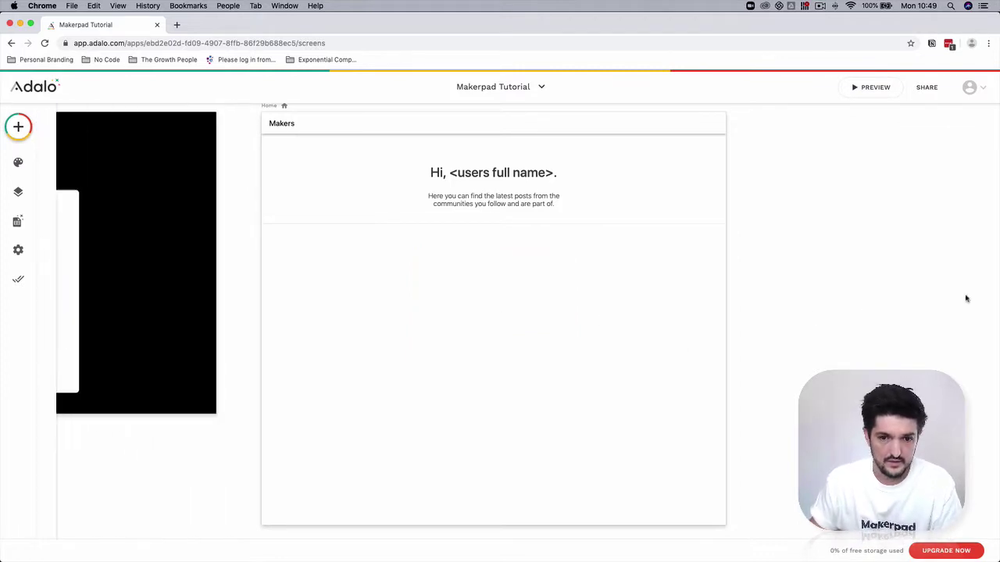
# Step: Add a Custom List from the Lists category, then delete it again
pyautogui.click(21, 129)
pyautogui.scroll(-3, 180, 437)
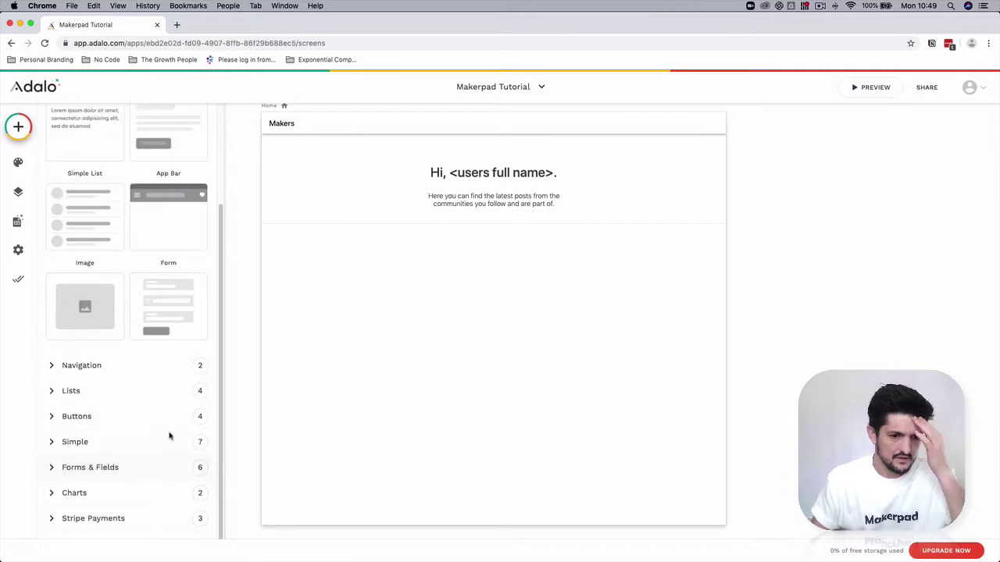
pyautogui.click(66, 391)
pyautogui.scroll(-5, 180, 469)
pyautogui.moveTo(176, 355); pyautogui.dragTo(494, 313)
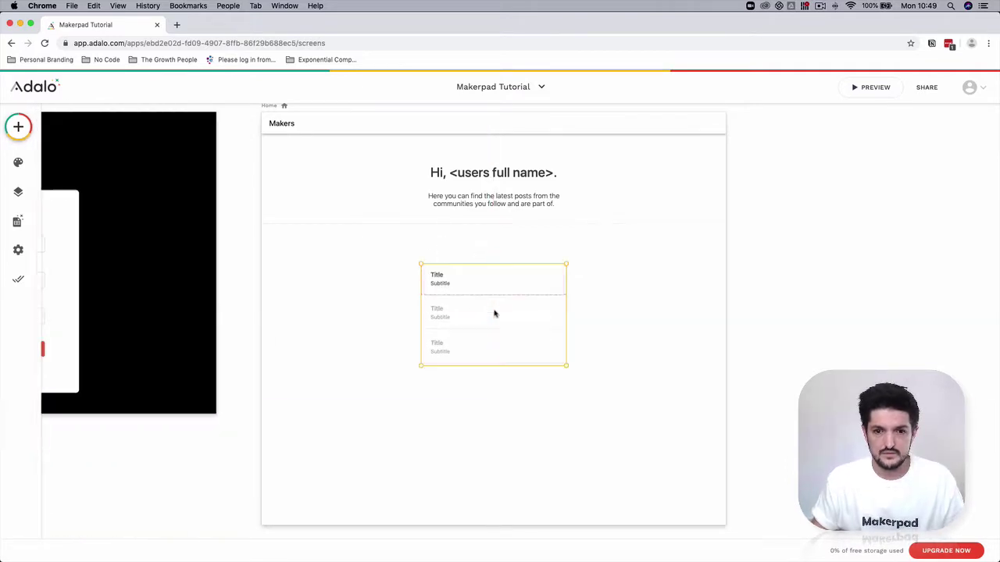
pyautogui.click(796, 305)
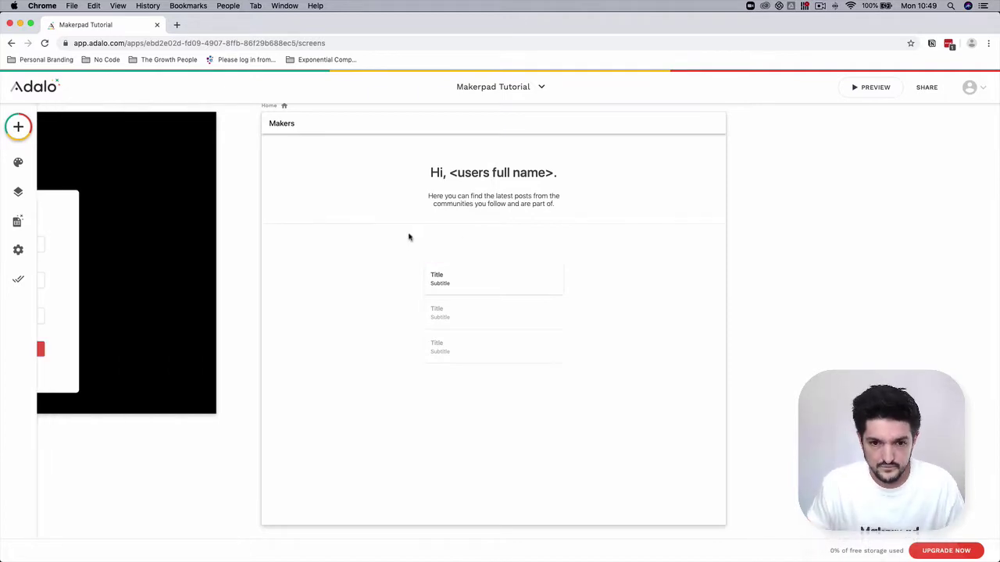
pyautogui.click(469, 312)
pyautogui.press('BackSpace')
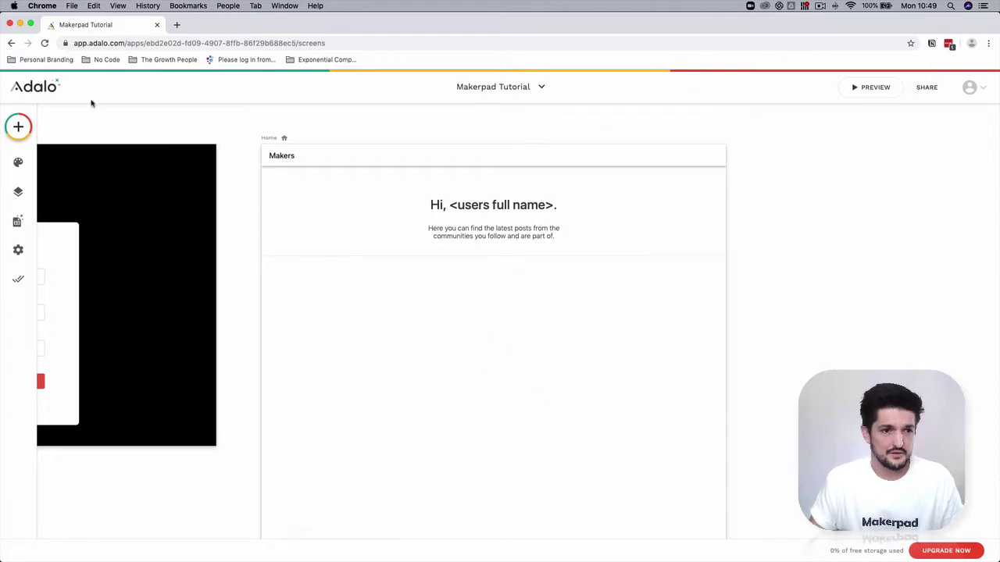
# Step: Drag a Custom List from the Lists category onto the screen below the divider
pyautogui.click(18, 127)
pyautogui.scroll(-3, 156, 343)
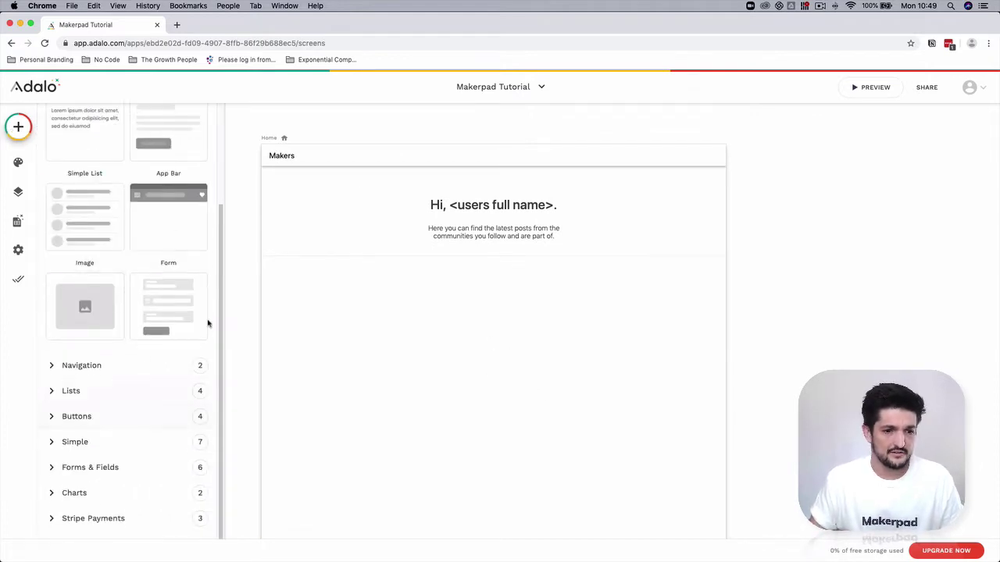
pyautogui.scroll(3, 141, 304)
pyautogui.scroll(-2, 108, 249)
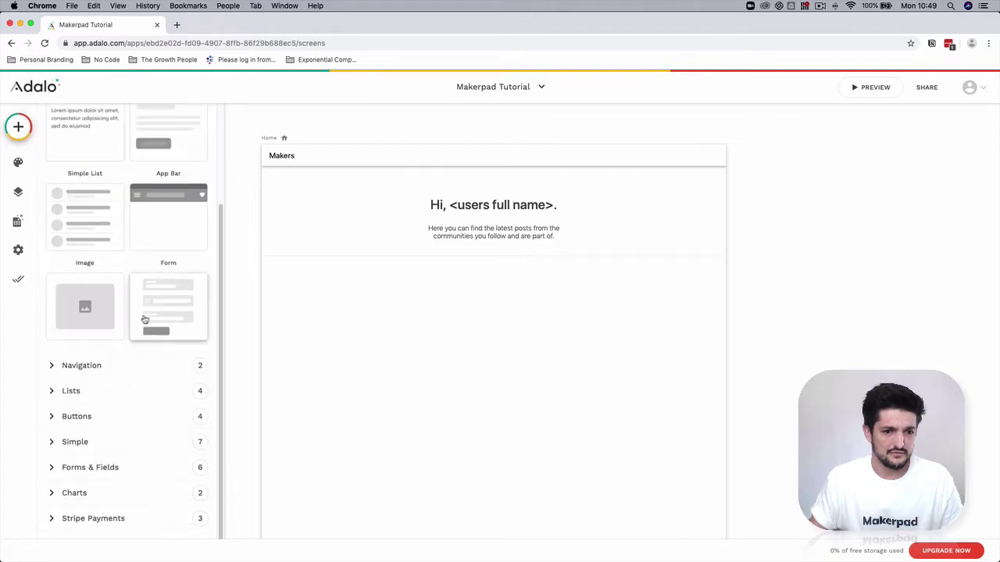
pyautogui.click(51, 391)
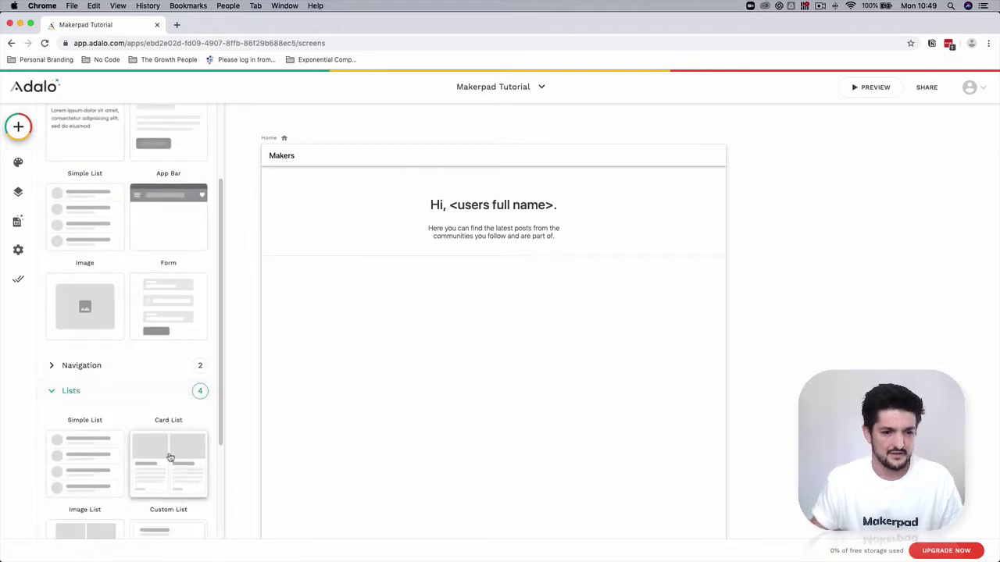
pyautogui.scroll(-3, 172, 426)
pyautogui.moveTo(161, 360); pyautogui.dragTo(489, 343)
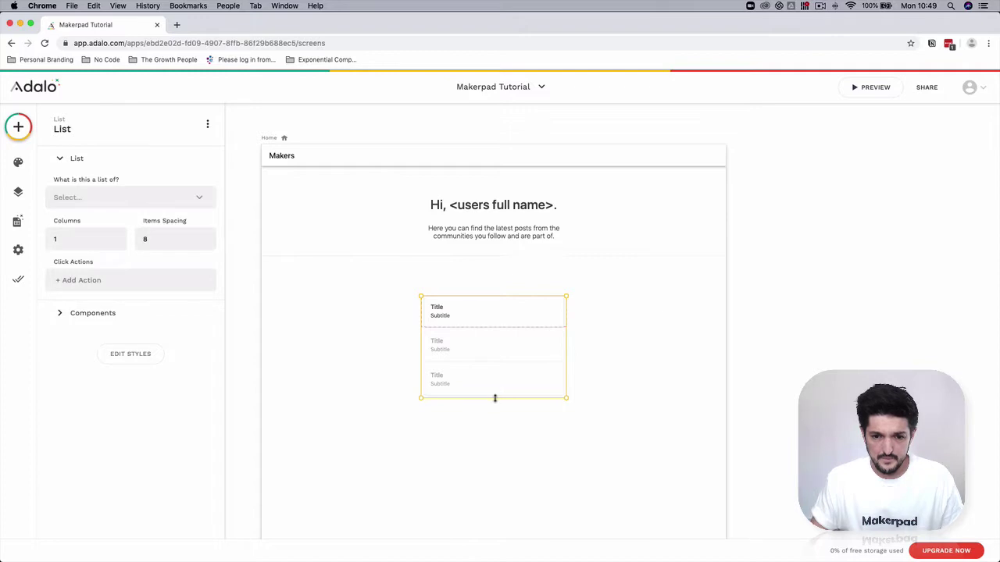
# Step: Lengthen the custom list so it shows four Title/Subtitle items
pyautogui.moveTo(495, 397); pyautogui.dragTo(505, 427)
pyautogui.click(588, 350)
pyautogui.click(522, 359)
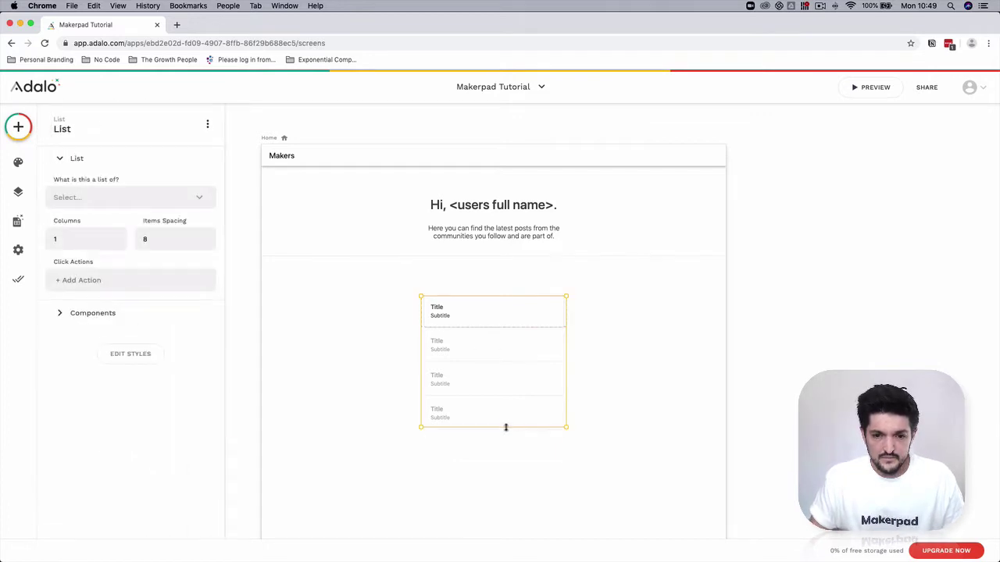
pyautogui.click(825, 304)
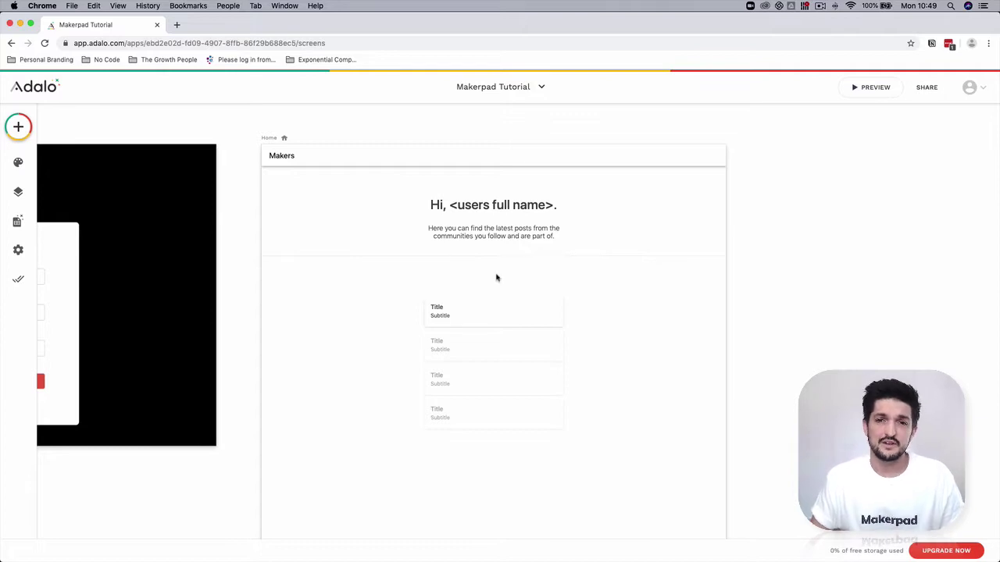
pyautogui.click(489, 316)
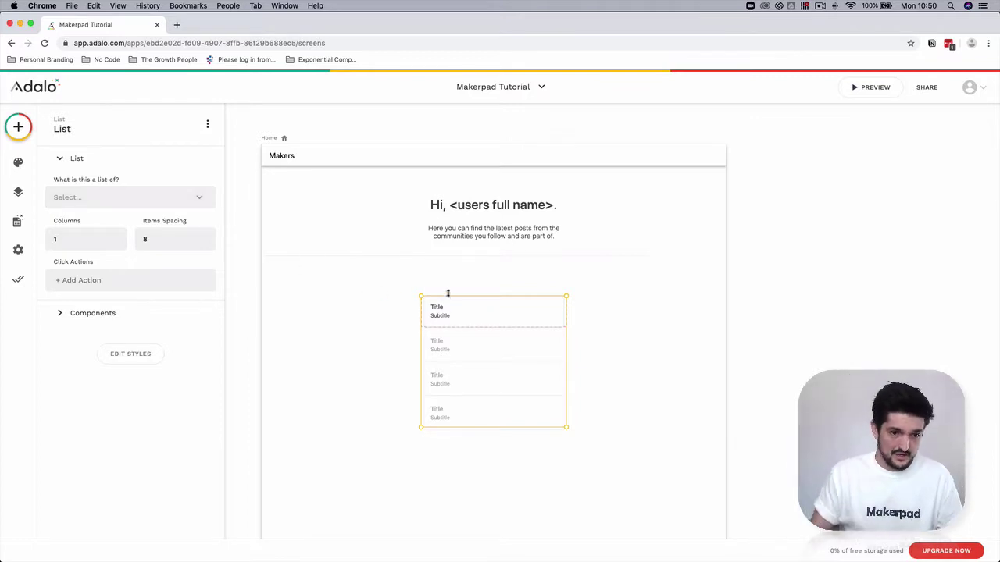
# Step: Stretch the first item's background rectangle down into a tall, square card
pyautogui.click(488, 312)
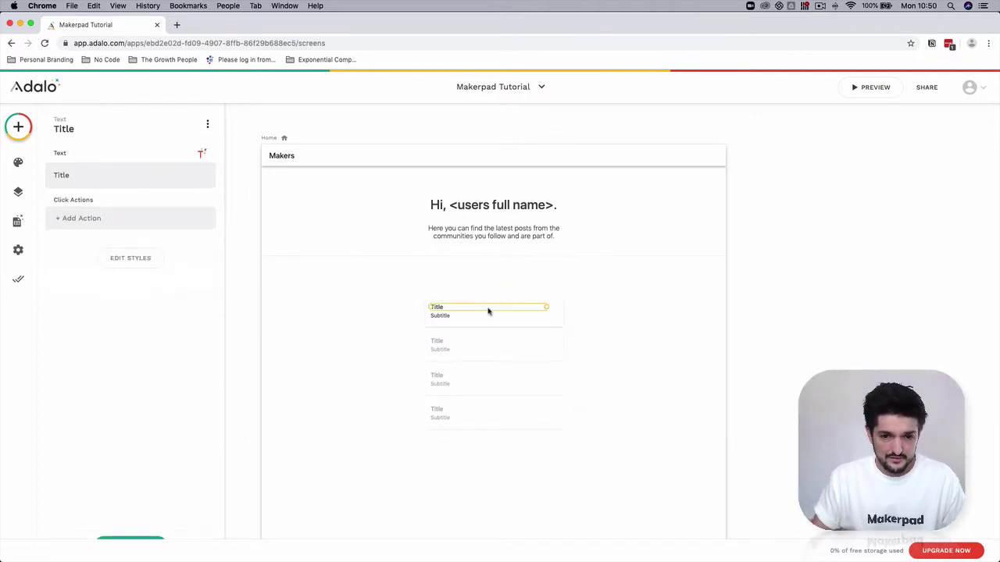
pyautogui.click(542, 315)
pyautogui.click(542, 325)
pyautogui.click(809, 304)
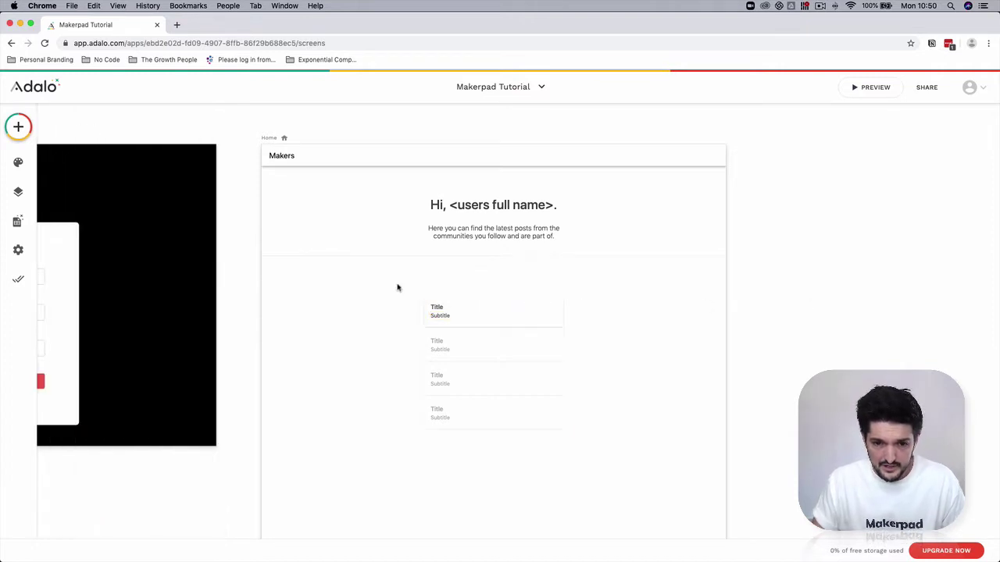
pyautogui.click(476, 324)
pyautogui.click(496, 323)
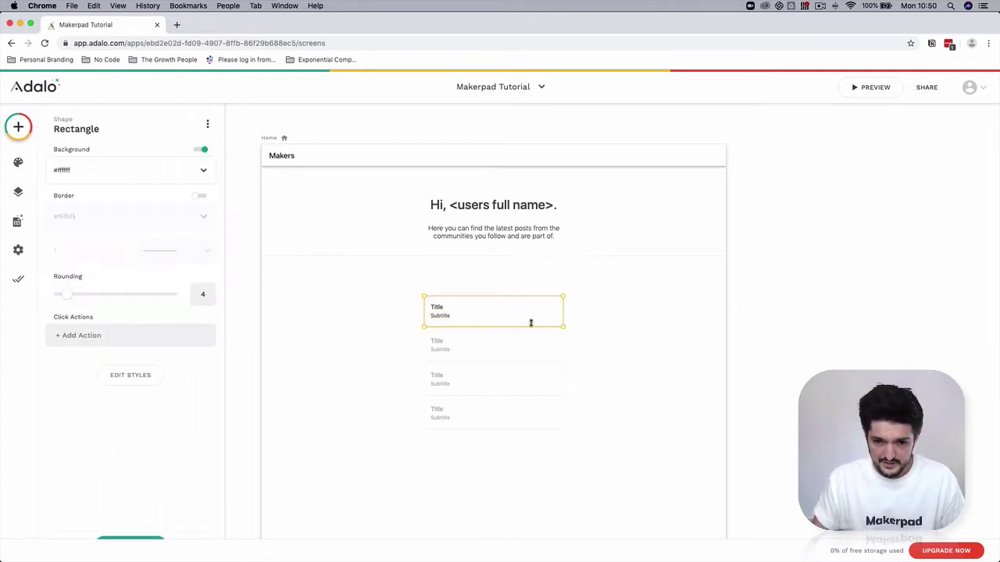
pyautogui.moveTo(492, 325); pyautogui.dragTo(494, 427)
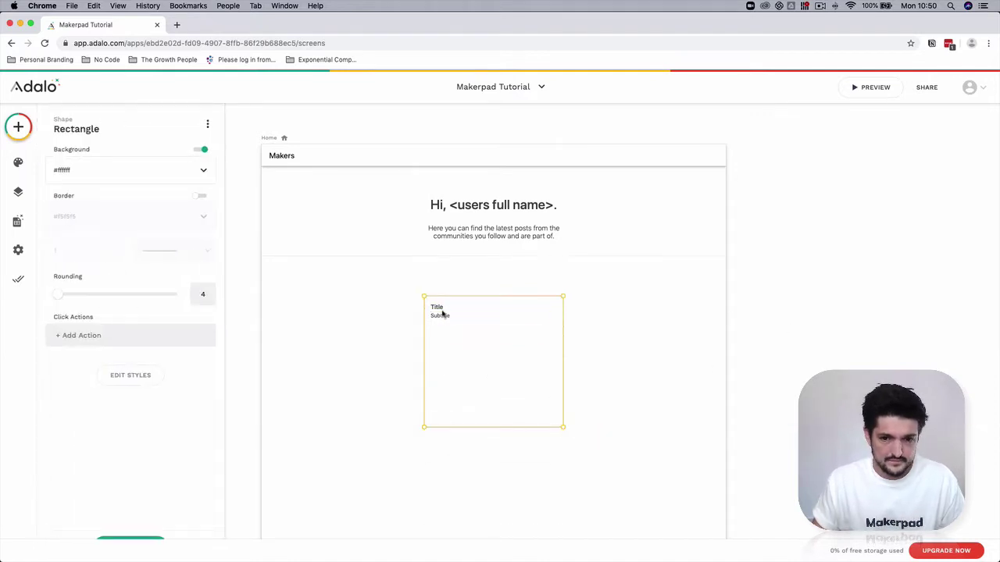
# Step: Move the Subtitle and Title down to the bottom edge of the card
pyautogui.moveTo(442, 315); pyautogui.dragTo(441, 418)
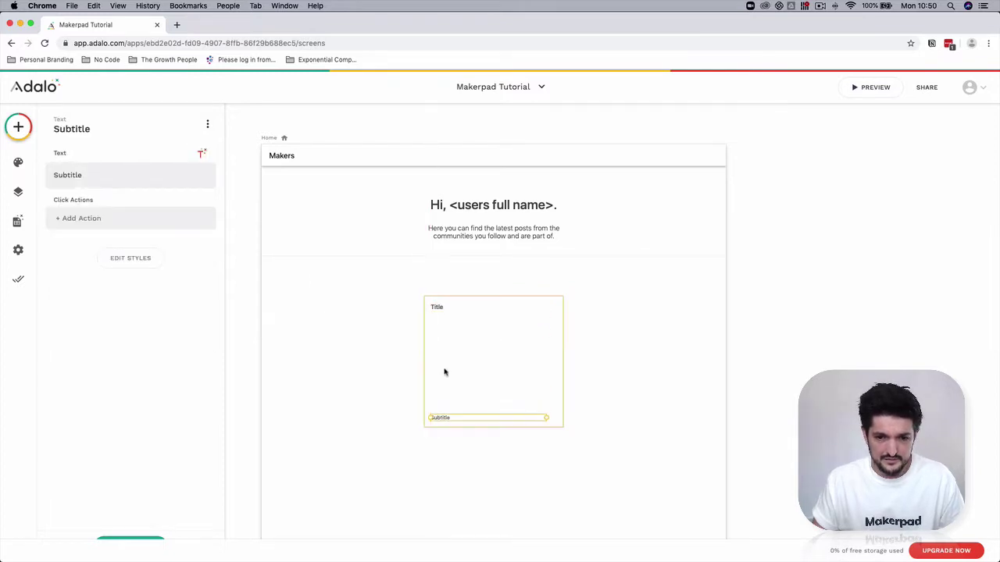
pyautogui.moveTo(435, 308); pyautogui.dragTo(438, 412)
pyautogui.click(444, 310)
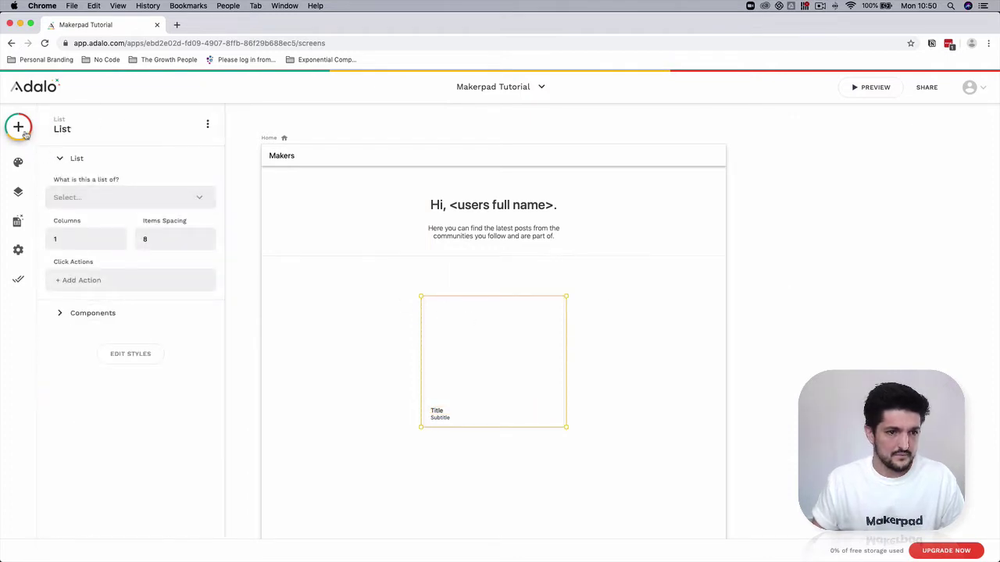
pyautogui.click(622, 335)
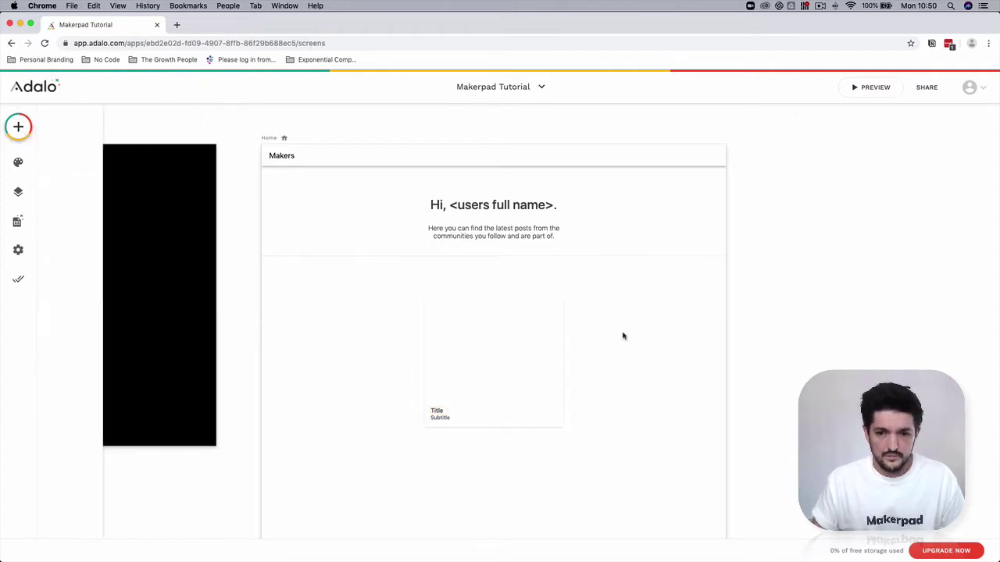
# Step: Add an Image component to the card, sized to the card's width, filling the space above Title
pyautogui.click(513, 344)
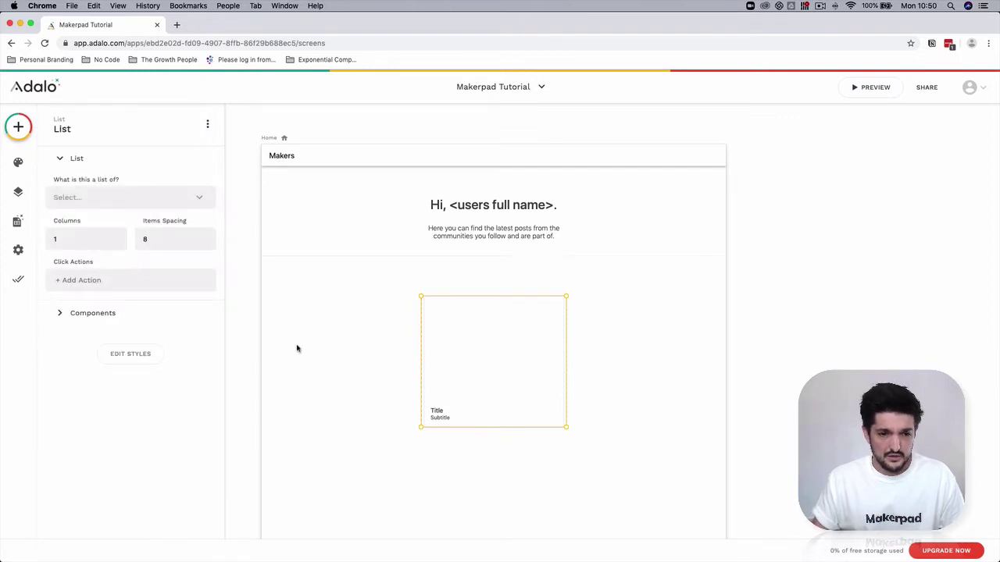
pyautogui.click(107, 313)
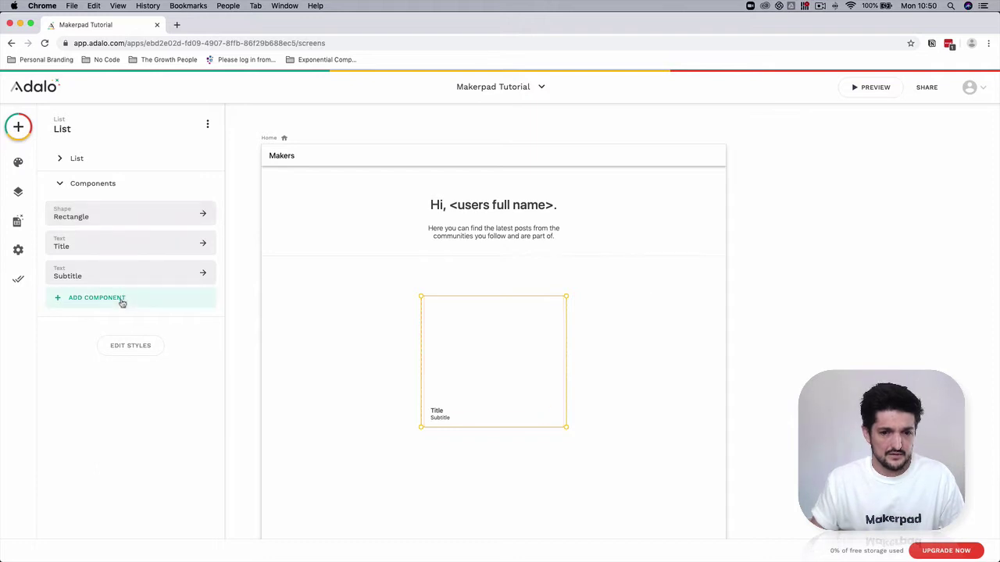
pyautogui.click(123, 303)
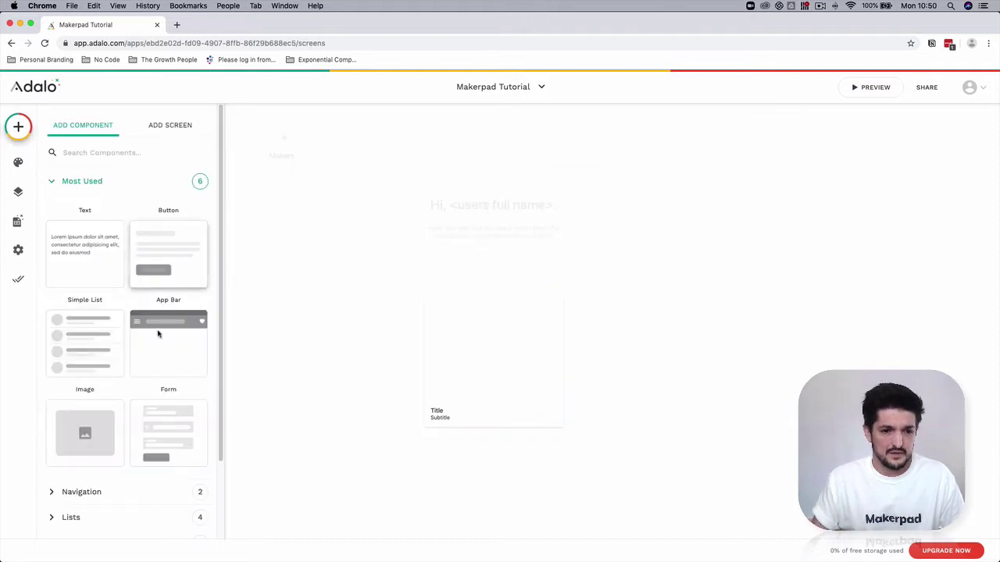
pyautogui.moveTo(91, 446); pyautogui.dragTo(490, 339)
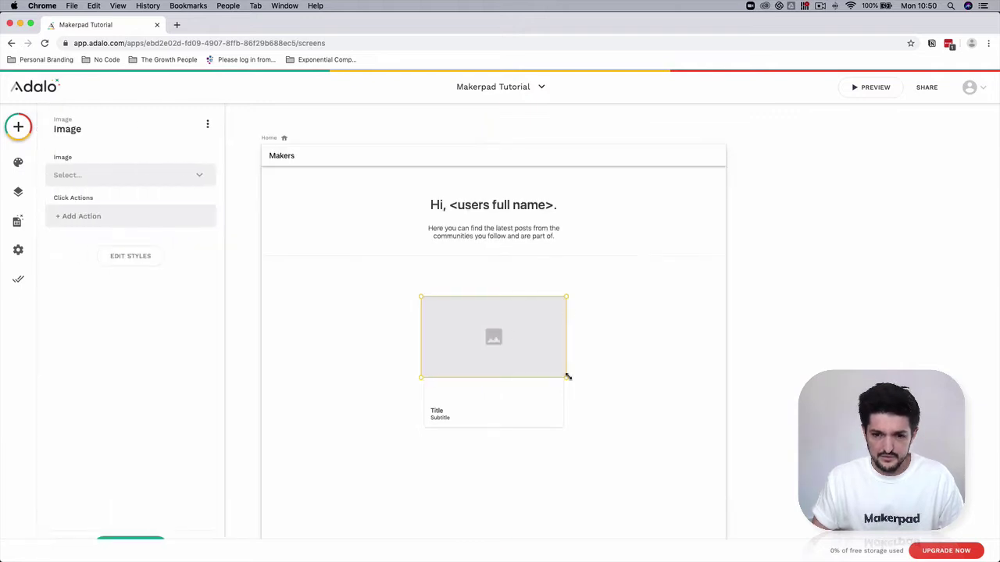
pyautogui.moveTo(566, 375); pyautogui.dragTo(523, 363)
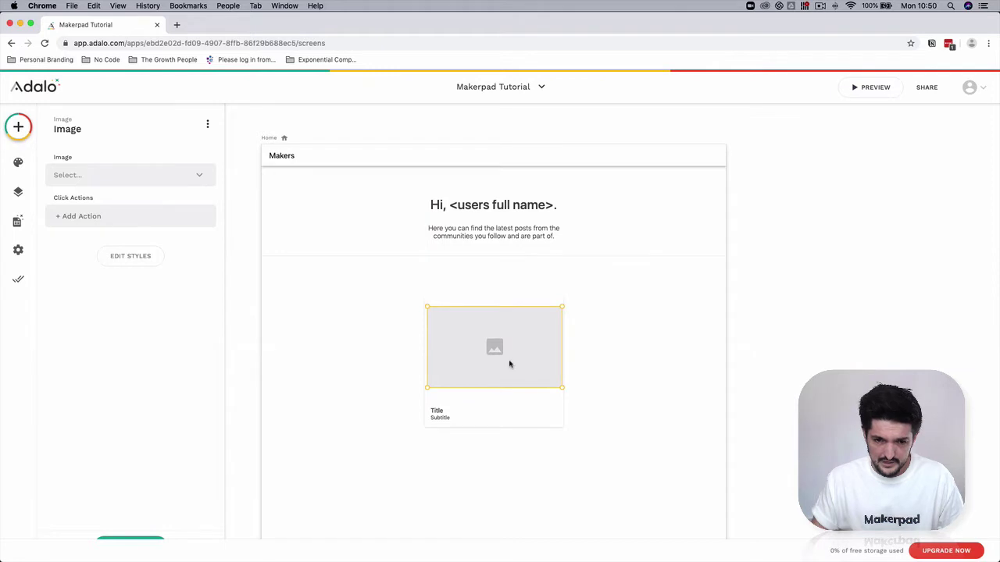
pyautogui.scroll(5, 509, 364)
pyautogui.hscroll(-3, 602, 326)
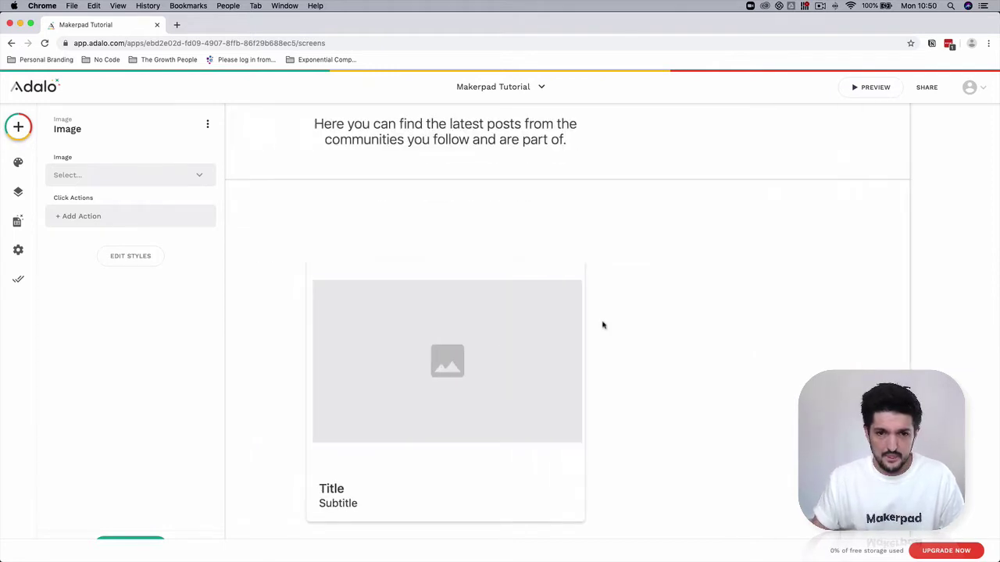
pyautogui.moveTo(495, 339); pyautogui.dragTo(495, 326)
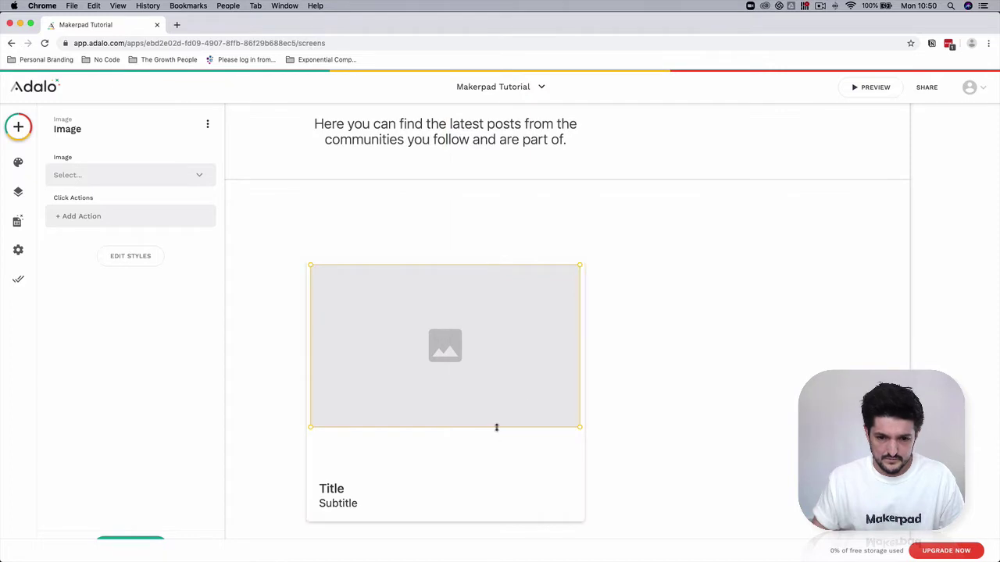
pyautogui.moveTo(496, 427); pyautogui.dragTo(497, 479)
# Step: Extend the posts list's bottom edge and stretch the card rectangle down past the text
pyautogui.click(651, 473)
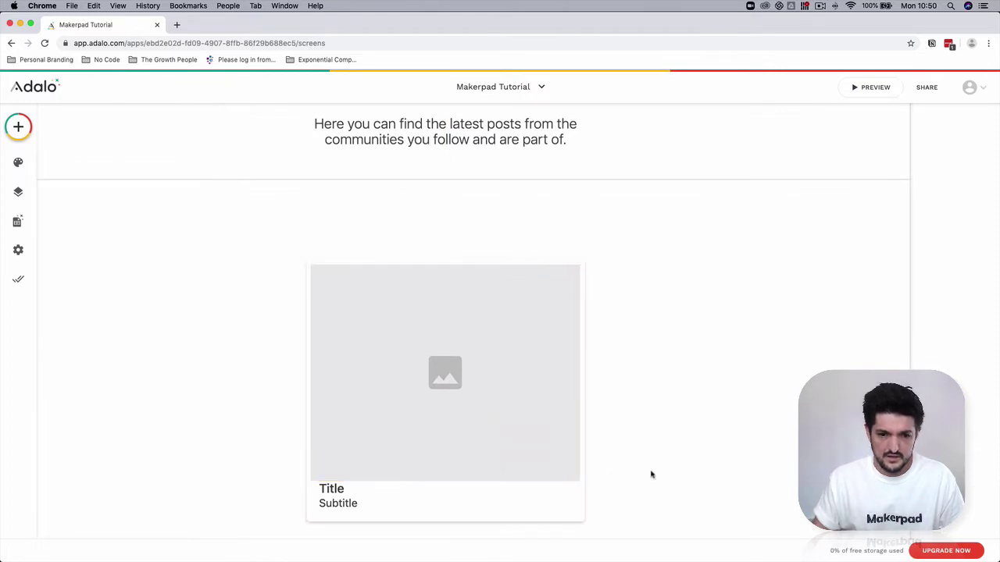
pyautogui.click(444, 491)
pyautogui.moveTo(444, 521); pyautogui.dragTo(446, 544)
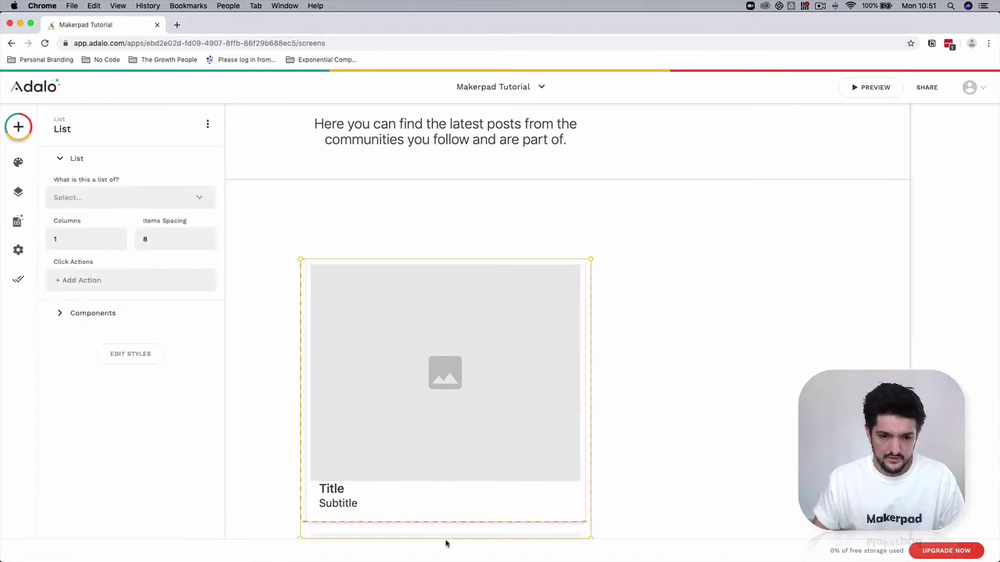
pyautogui.click(714, 359)
pyautogui.scroll(-3, 678, 411)
pyautogui.click(433, 411)
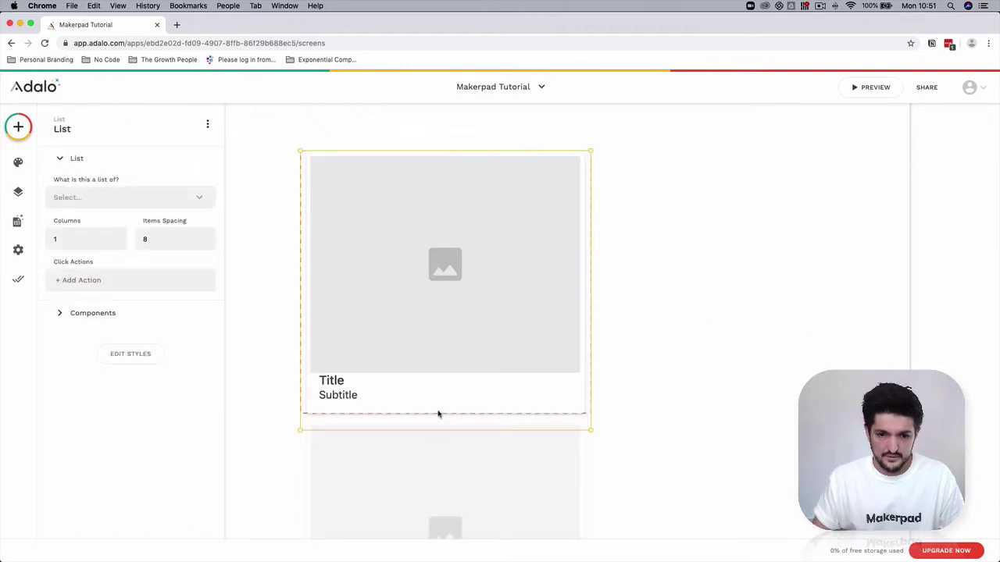
pyautogui.click(440, 410)
pyautogui.moveTo(440, 411); pyautogui.dragTo(433, 430)
# Step: Left-align the Title and Subtitle texts and widen Subtitle to match Title's width
pyautogui.click(341, 383)
pyautogui.moveTo(340, 387); pyautogui.dragTo(336, 411)
pyautogui.click(340, 410)
pyautogui.click(669, 395)
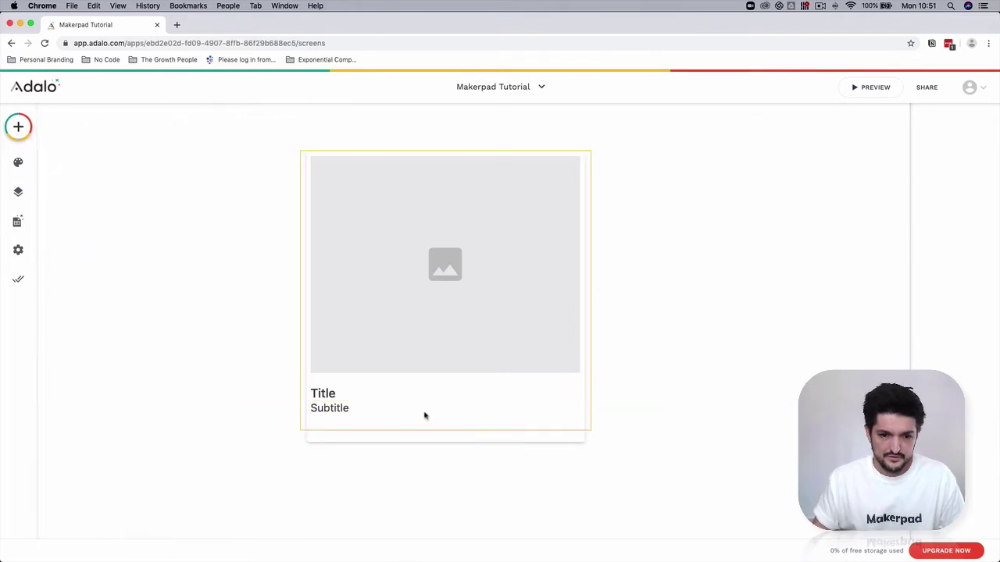
pyautogui.click(349, 414)
pyautogui.click(349, 414)
pyautogui.moveTo(542, 408)
pyautogui.mouseDown()
pyautogui.moveTo(580, 409)
pyautogui.moveTo(542, 409)
pyautogui.mouseUp()
pyautogui.click(314, 394)
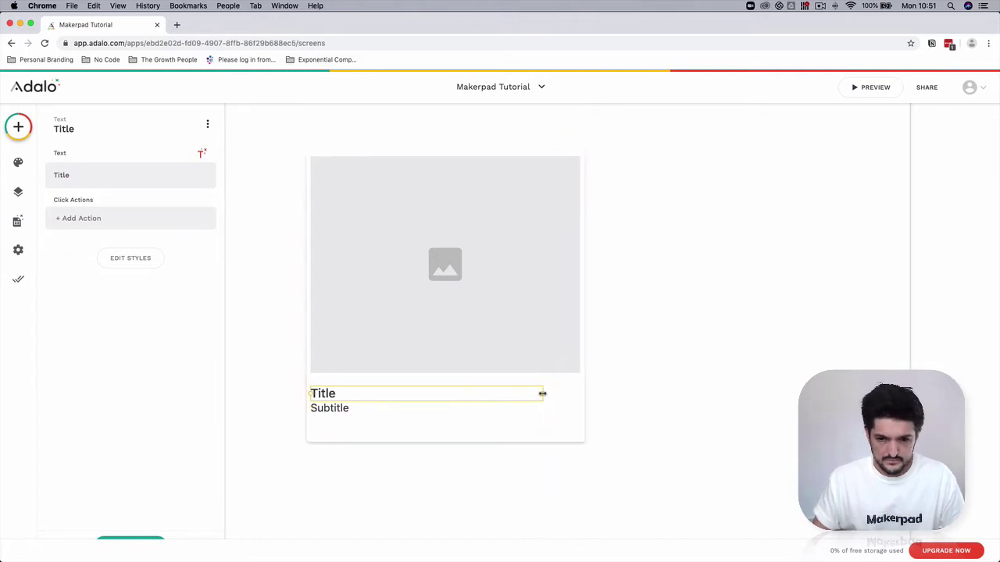
pyautogui.click(691, 358)
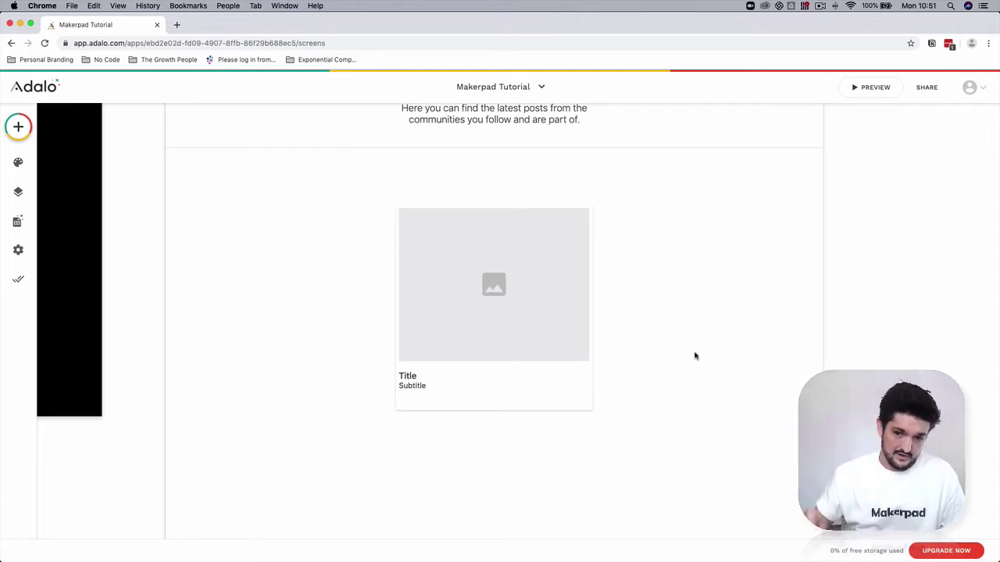
pyautogui.scroll(3, 695, 356)
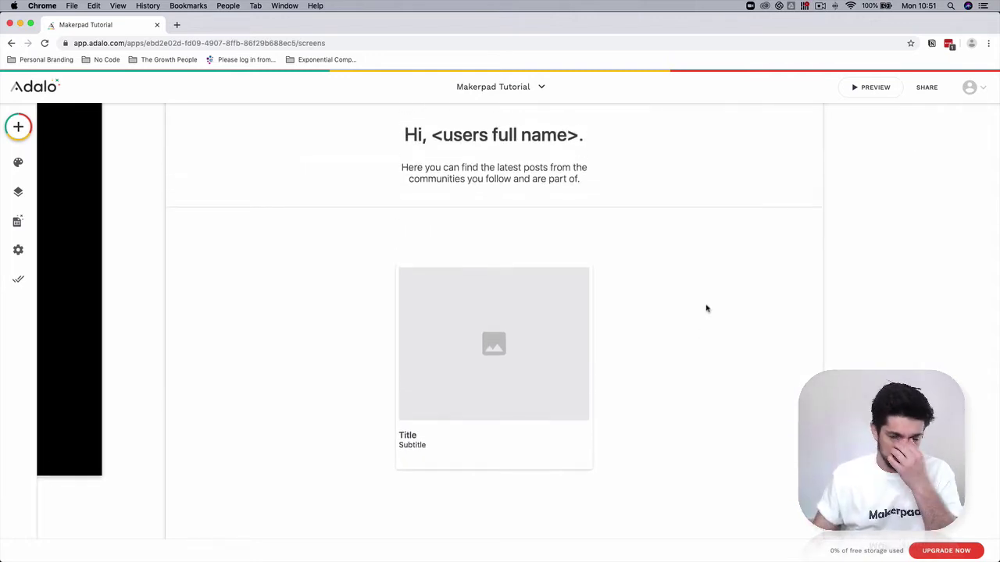
# Step: Change the card's Subtitle text to read 'Content'
pyautogui.click(421, 445)
pyautogui.click(421, 445)
pyautogui.doubleClick(112, 174)
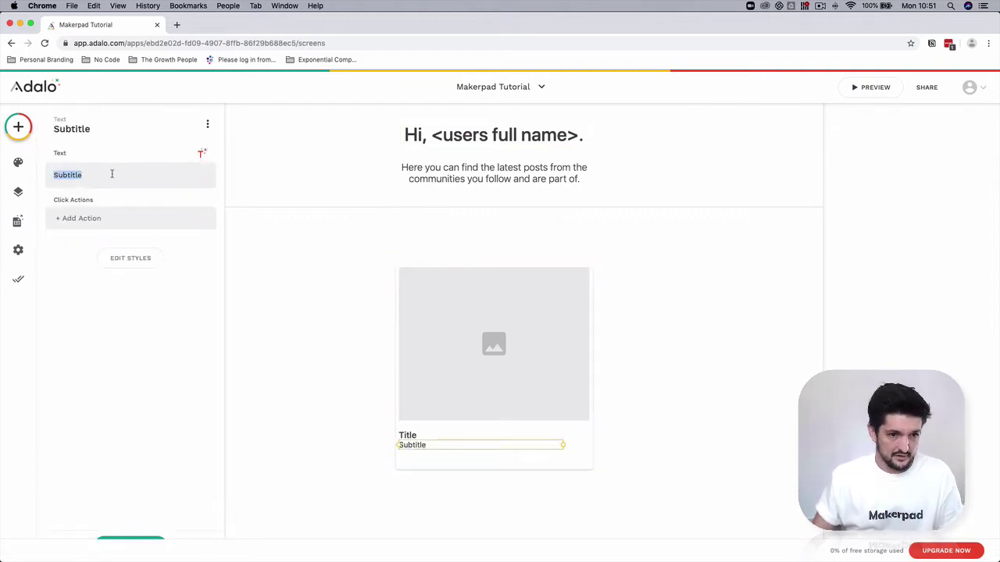
pyautogui.write('Content')
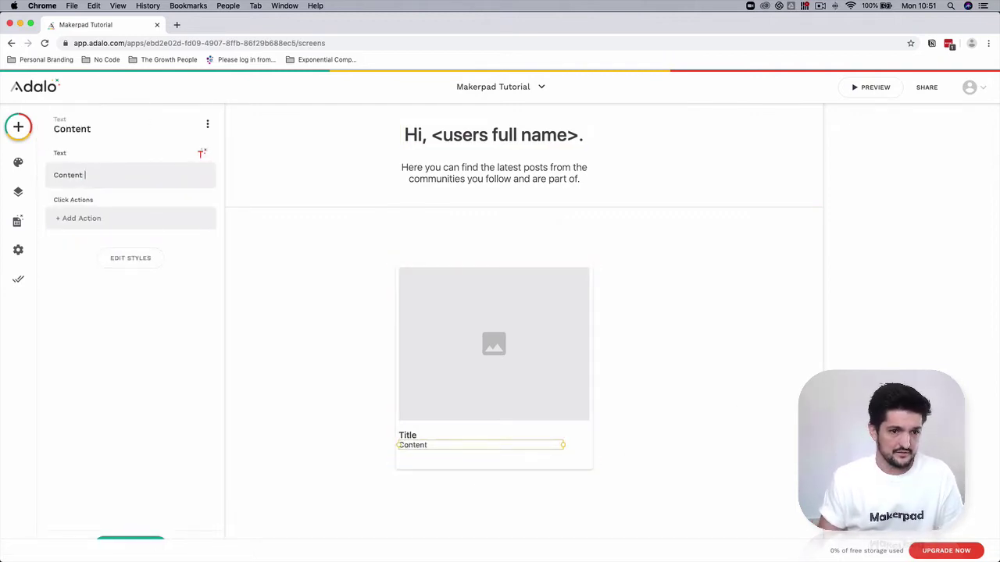
pyautogui.click(493, 455)
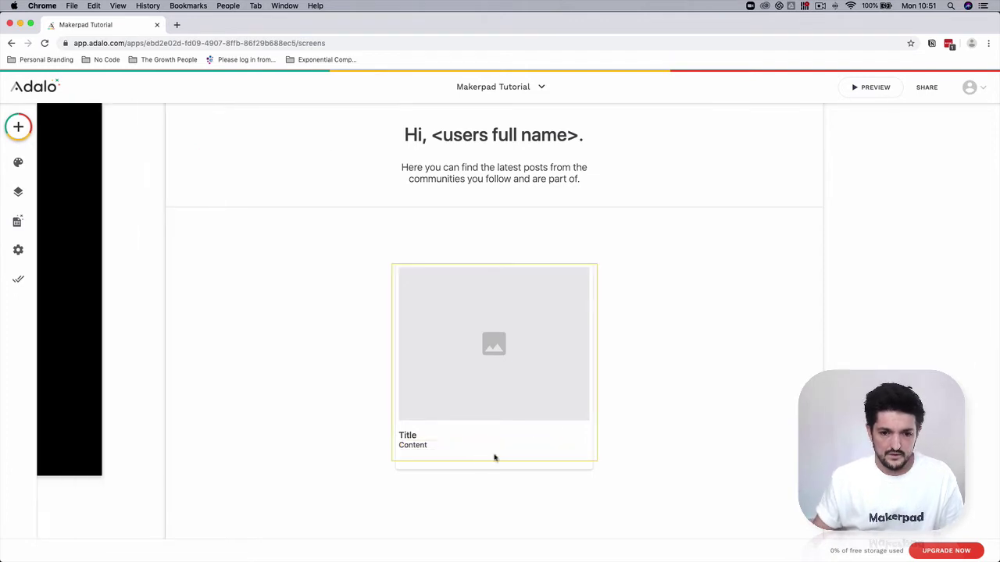
pyautogui.click(417, 446)
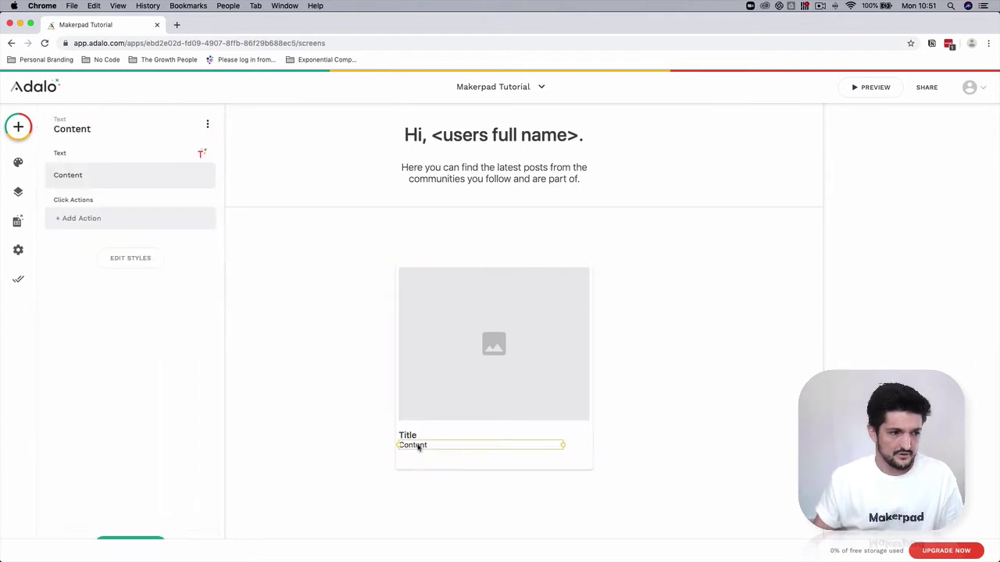
# Step: Set the Content text's font weight to Light and recheck its style settings
pyautogui.click(138, 259)
pyautogui.click(181, 349)
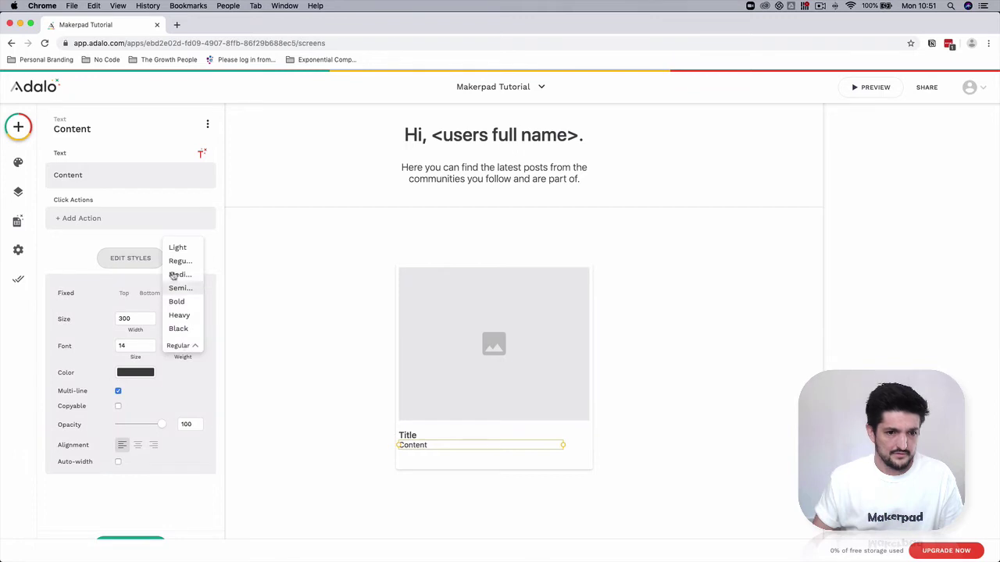
pyautogui.click(179, 261)
pyautogui.click(181, 348)
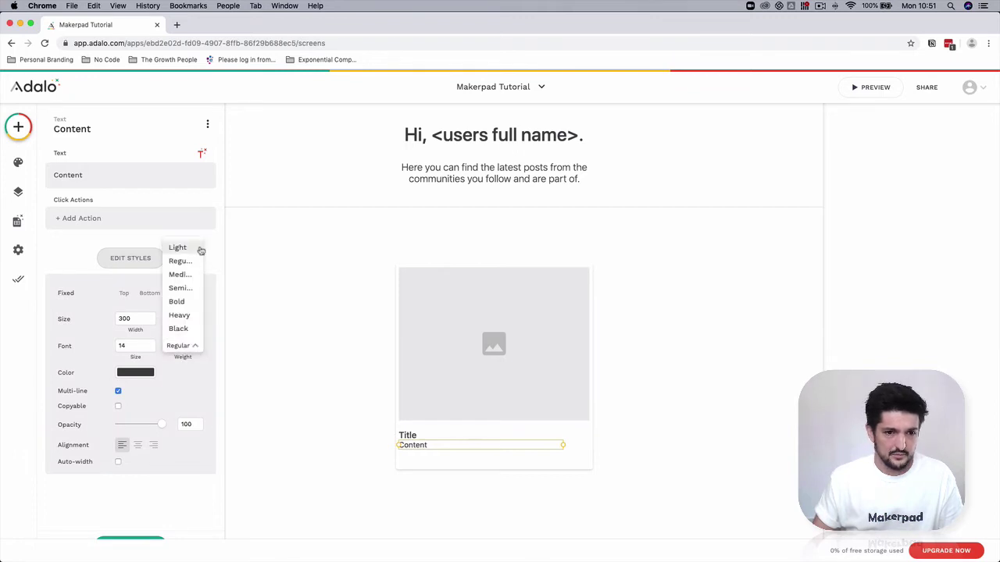
pyautogui.click(179, 247)
pyautogui.click(867, 341)
pyautogui.click(512, 458)
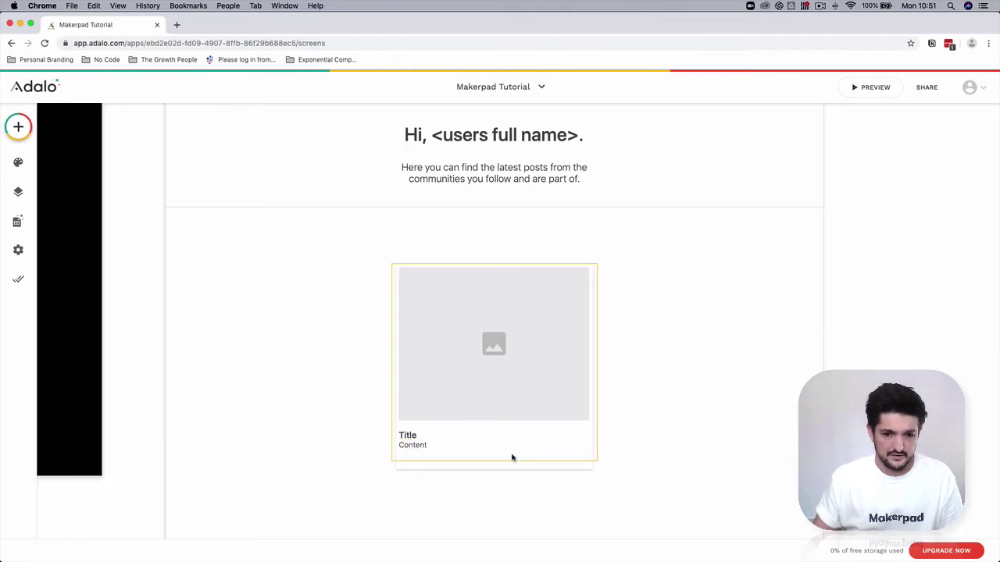
pyautogui.click(414, 447)
pyautogui.click(142, 268)
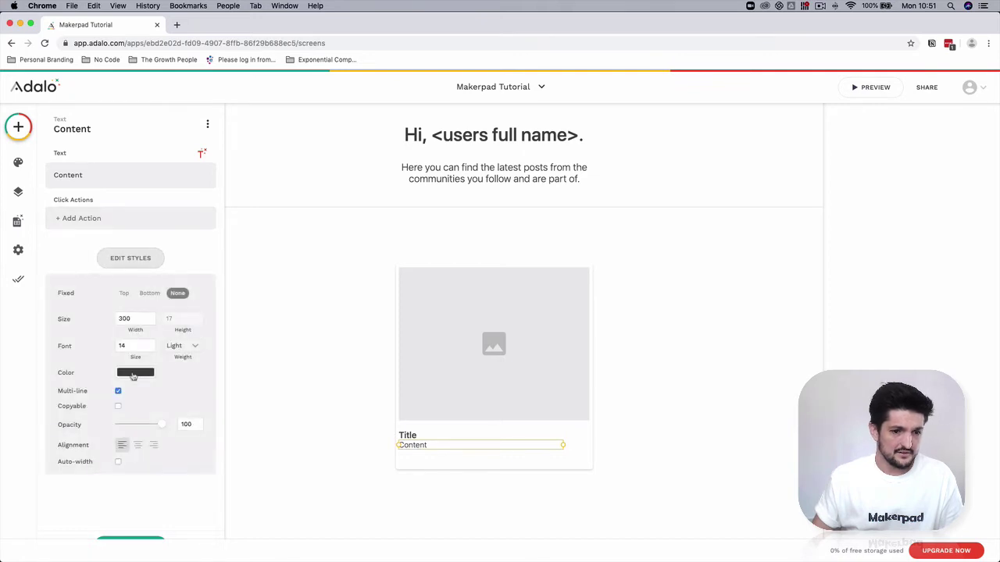
pyautogui.click(859, 368)
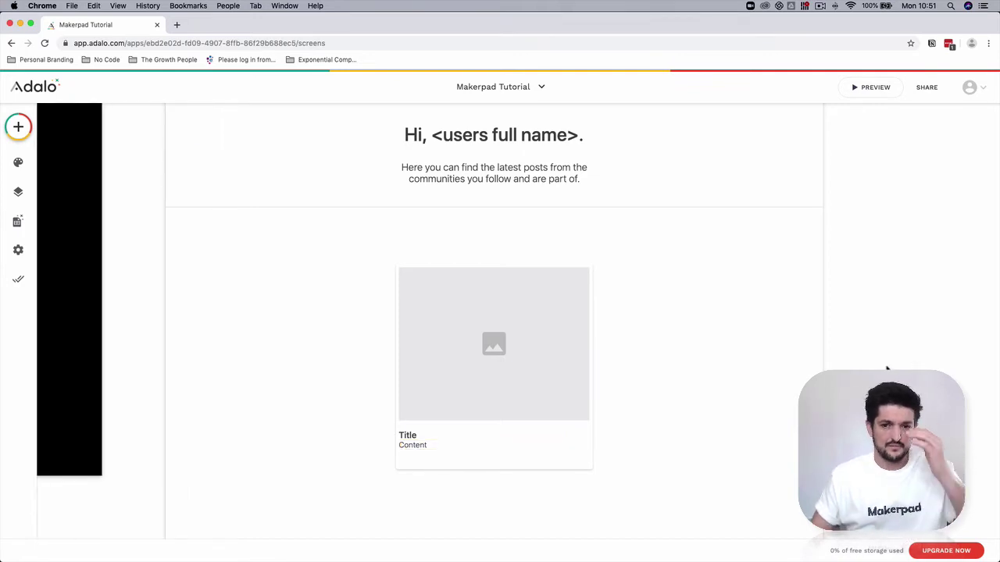
pyautogui.scroll(2, 886, 368)
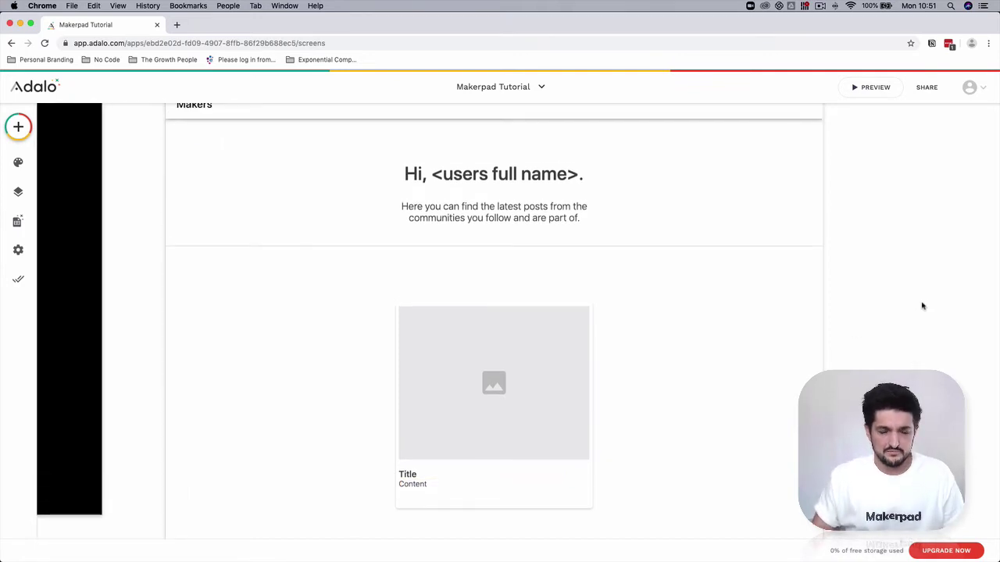
pyautogui.scroll(-5, 494, 320)
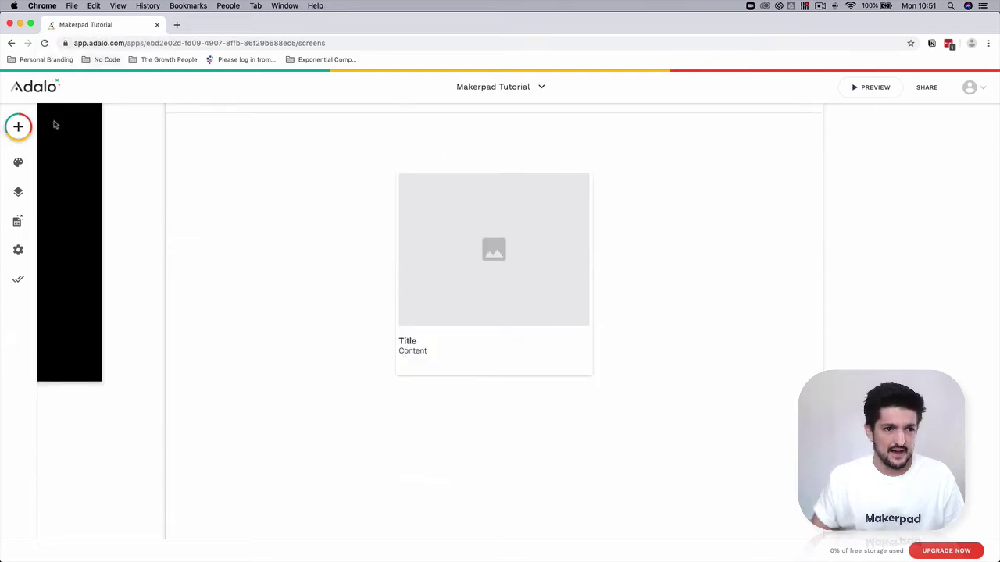
# Step: Place a new text element above the card and make it read 'Community Posts'
pyautogui.click(18, 126)
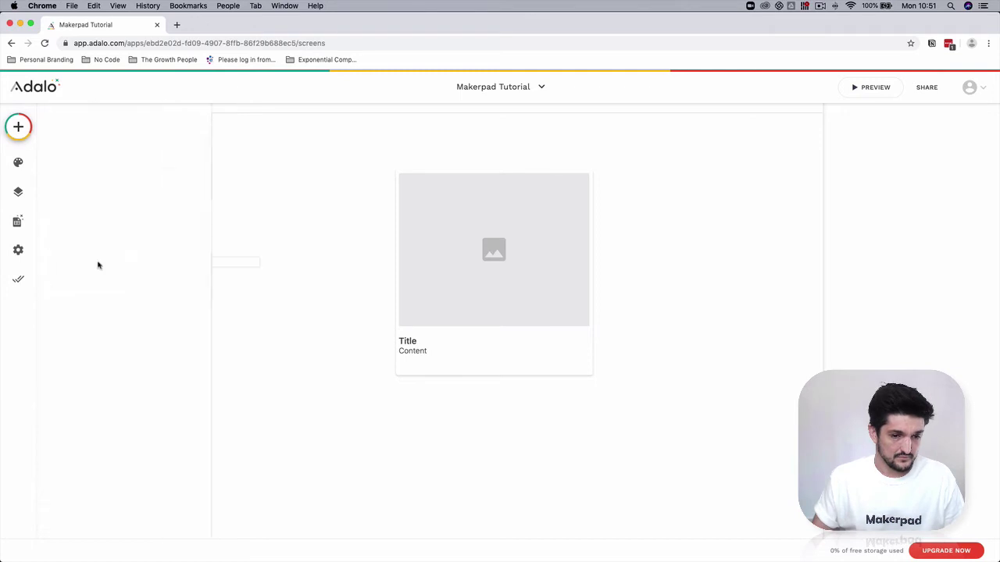
pyautogui.moveTo(98, 266); pyautogui.dragTo(422, 154)
pyautogui.doubleClick(422, 154)
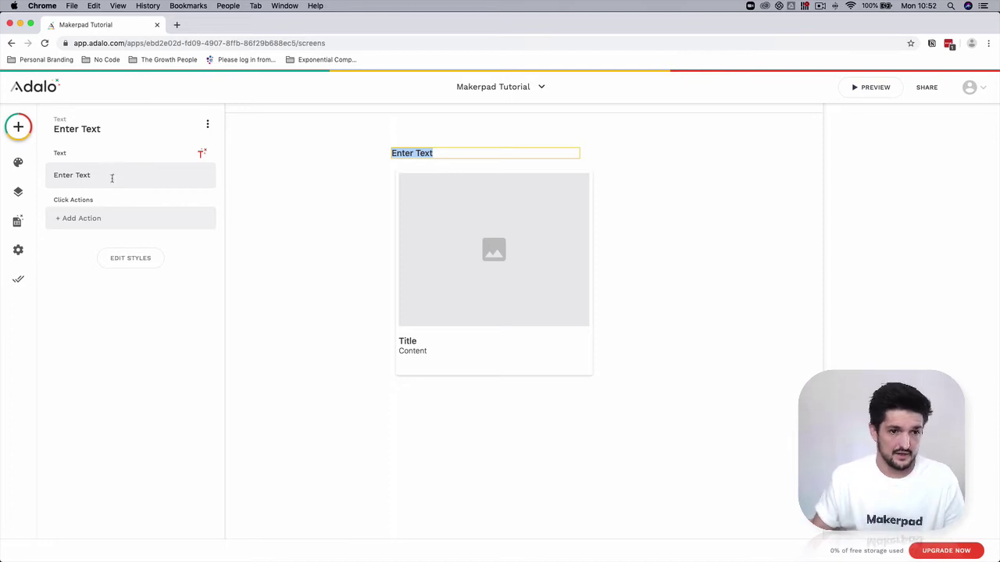
pyautogui.tripleClick(112, 174)
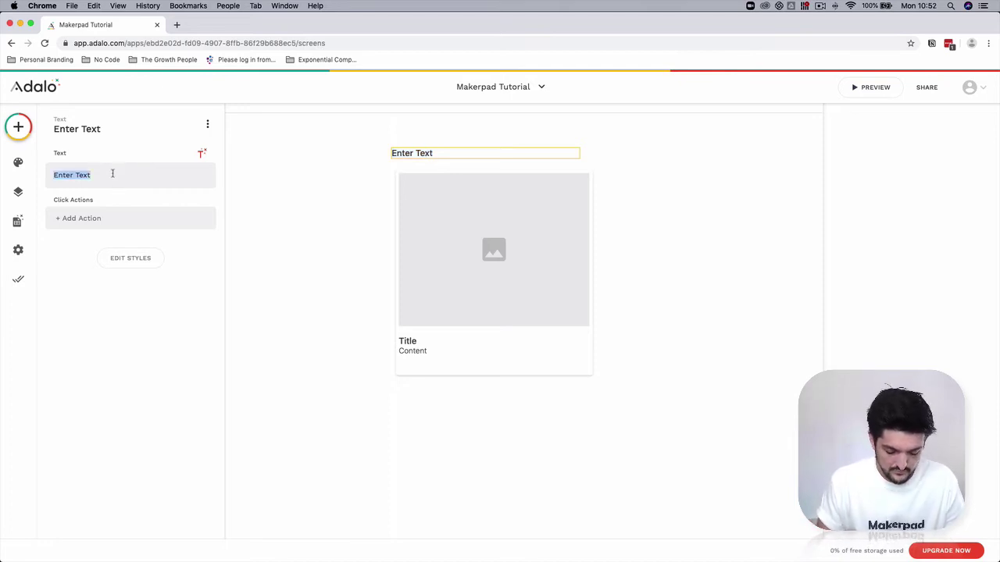
pyautogui.write('Communitie')
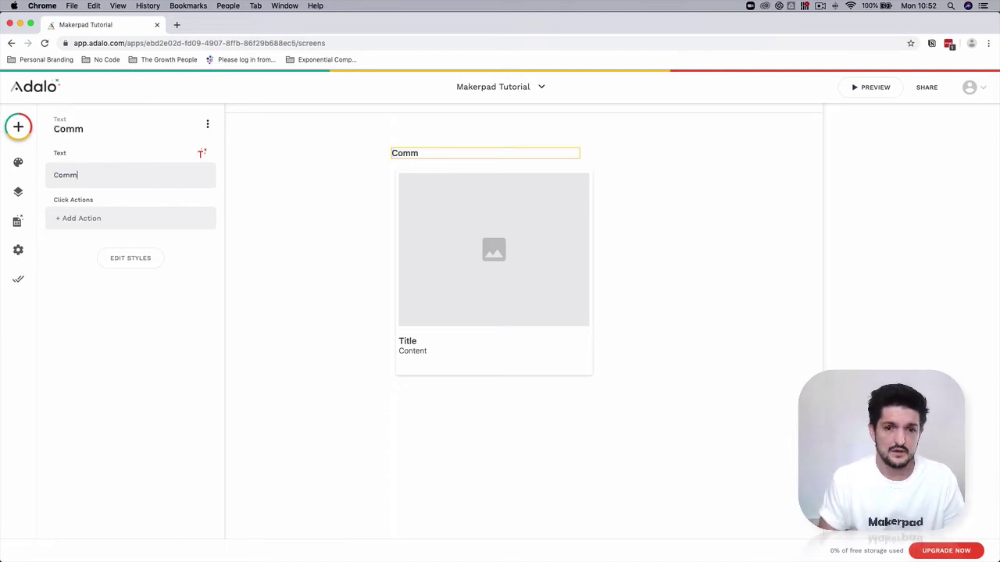
pyautogui.press('BackSpace')
pyautogui.press('BackSpace')
pyautogui.press('BackSpace')
pyautogui.write('y')
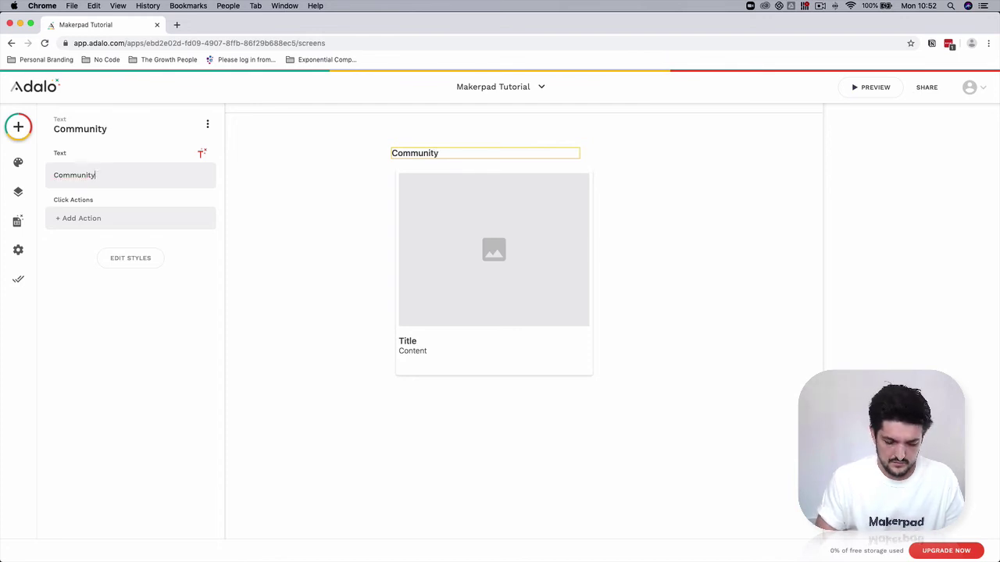
pyautogui.write(' POsts')
pyautogui.press('BackSpace')
pyautogui.press('BackSpace')
pyautogui.press('BackSpace')
pyautogui.press('BackSpace')
pyautogui.write('osts')
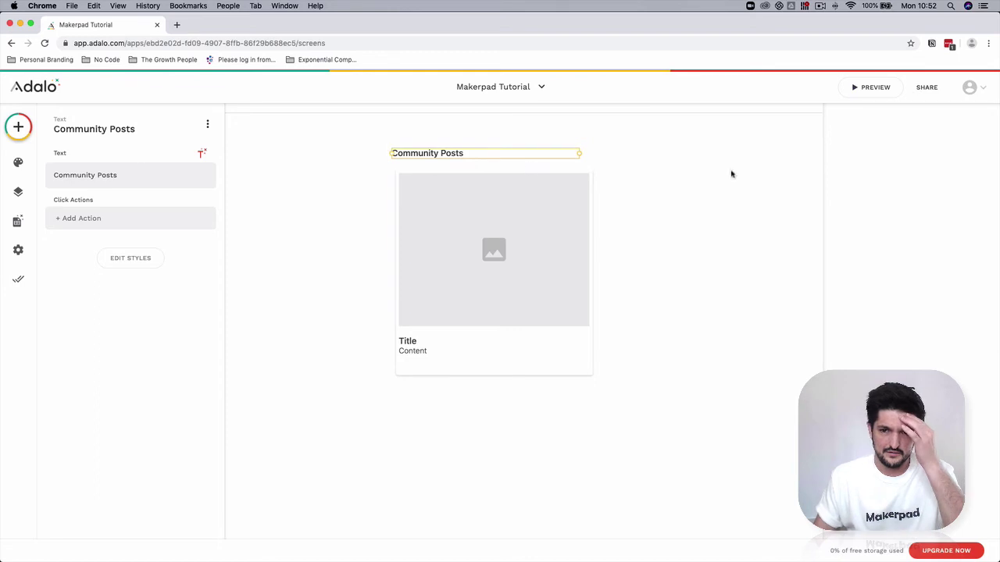
pyautogui.click(927, 200)
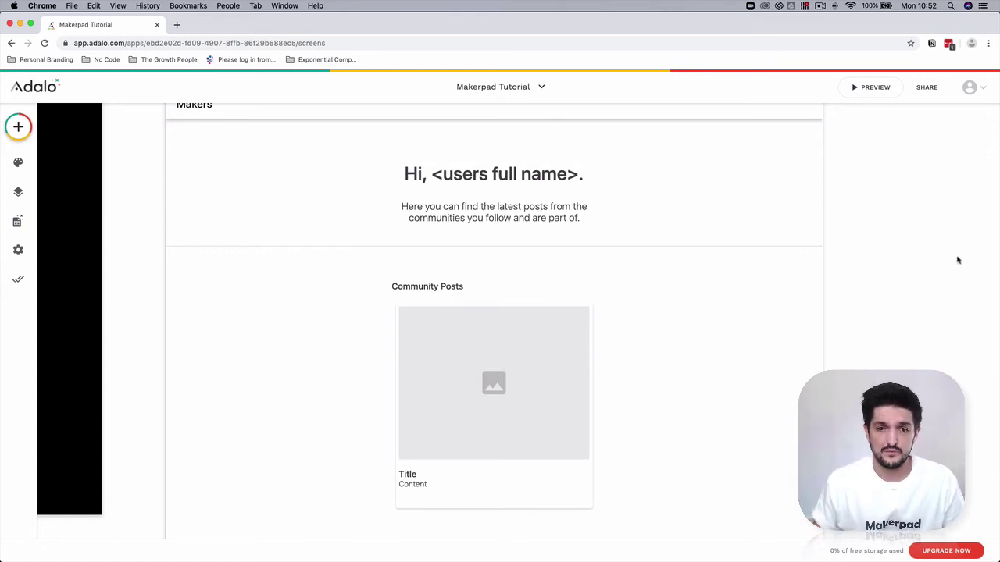
pyautogui.scroll(1, 907, 306)
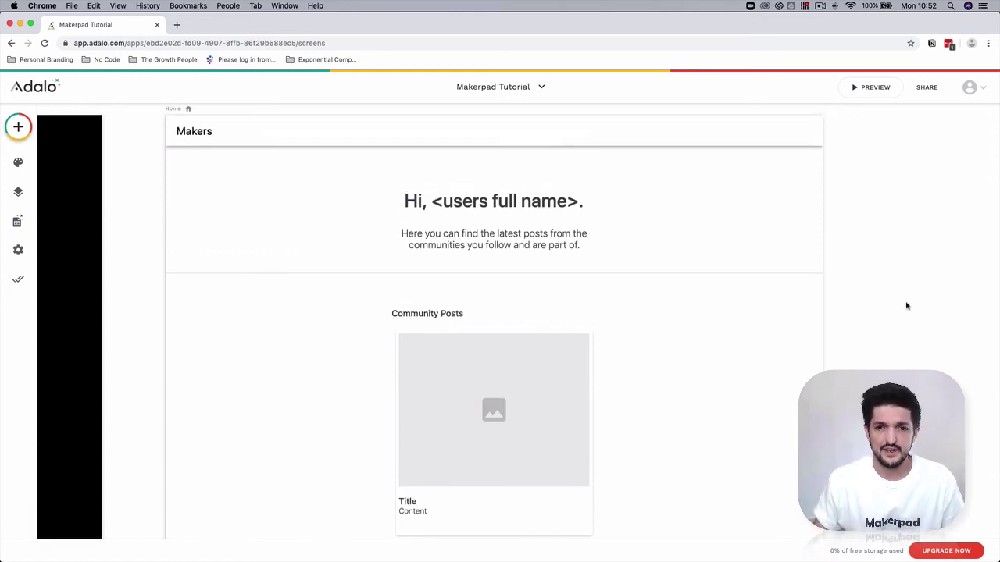